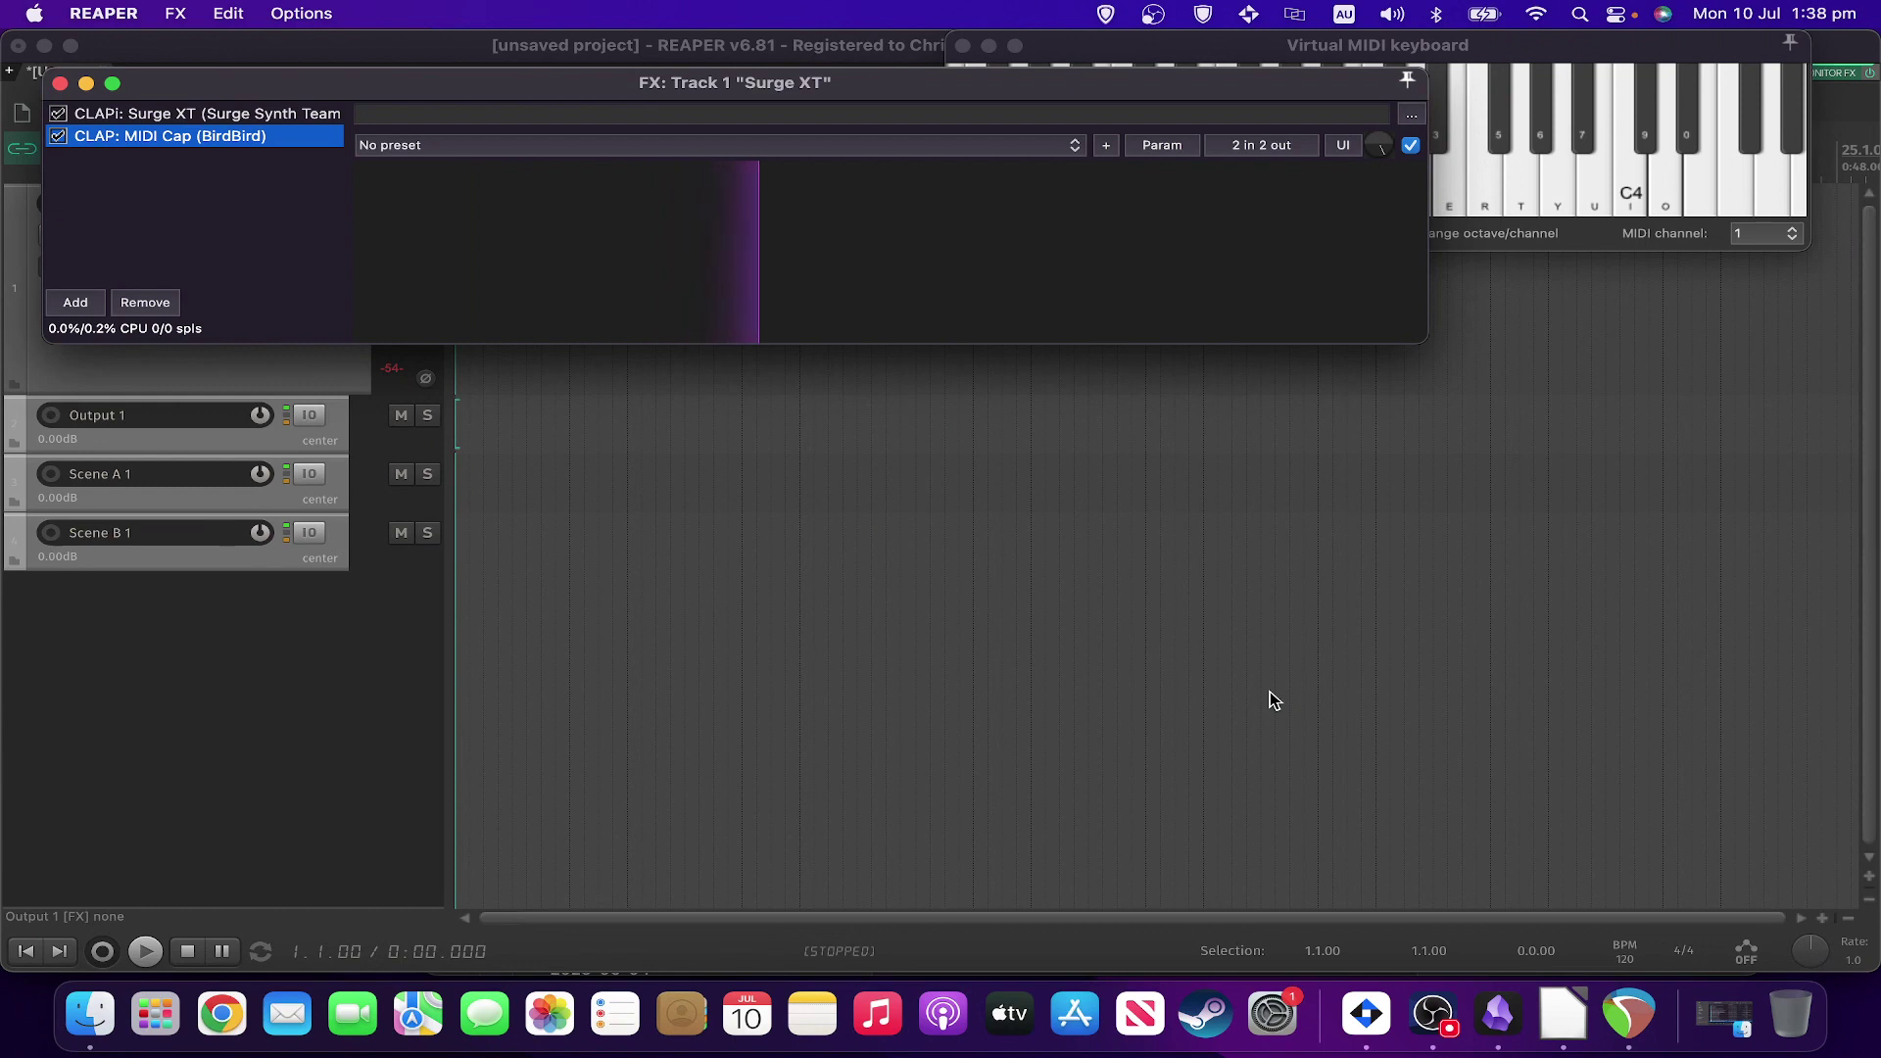
Step: Move the Virtual MIDI keyboard window from the top right to the centre of the screen
drag(1539, 38, 1411, 508)
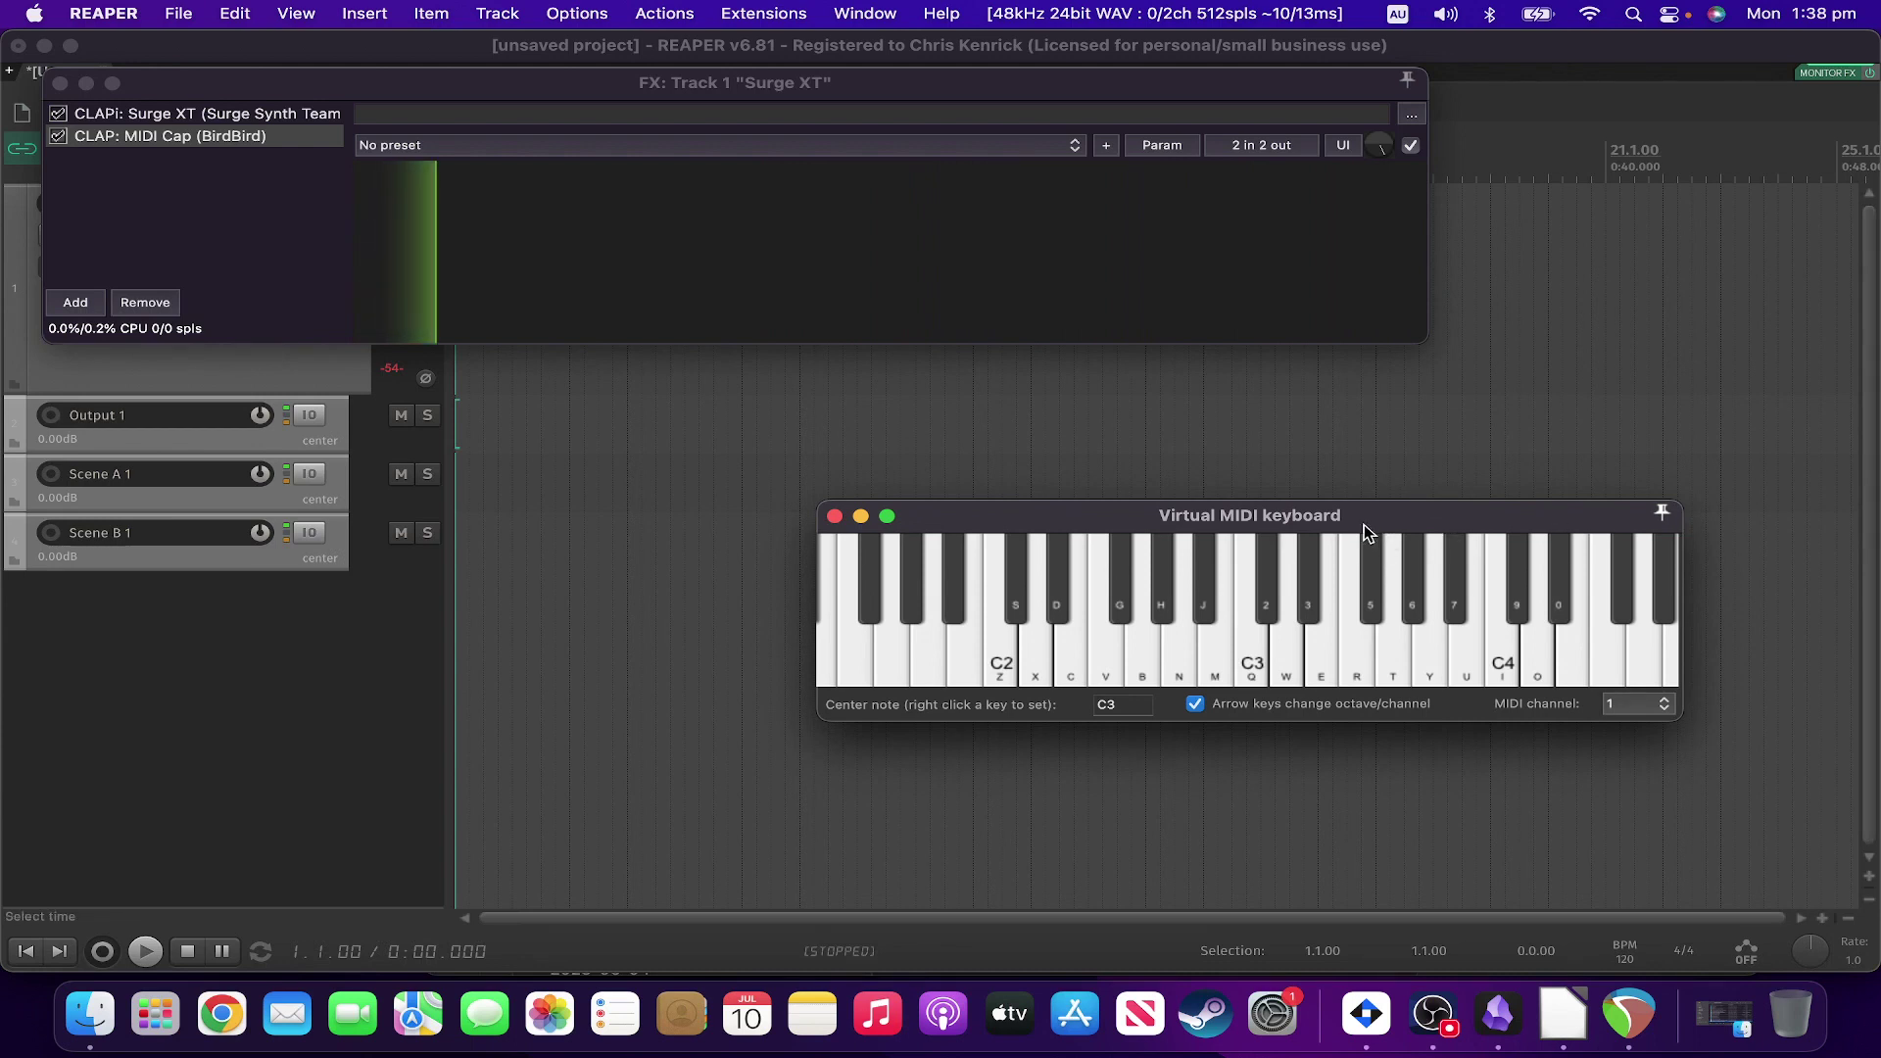
Step: Play the melody C2, D2, E2, F2, G2, F2, E2, D2 into Surge XT
key(z)
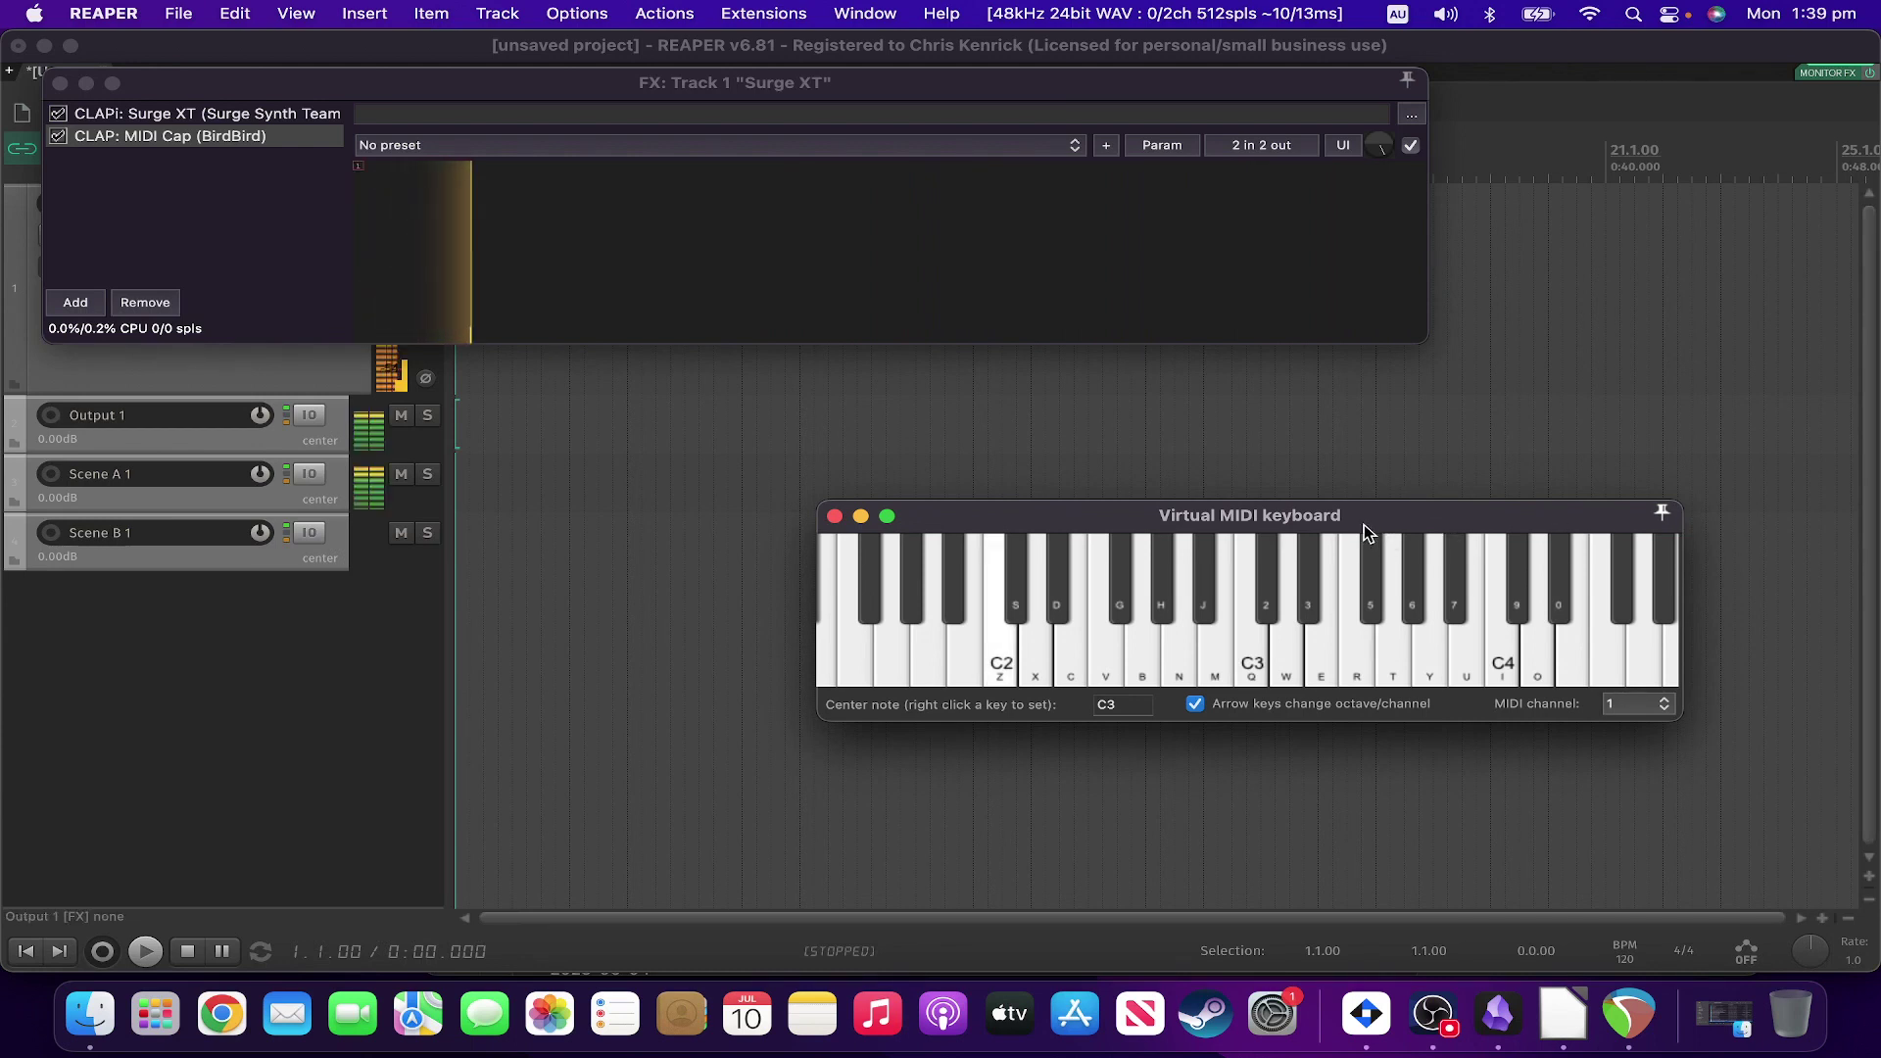
key(x)
key(c)
key(v)
key(b)
key(v)
key(c)
key(x)
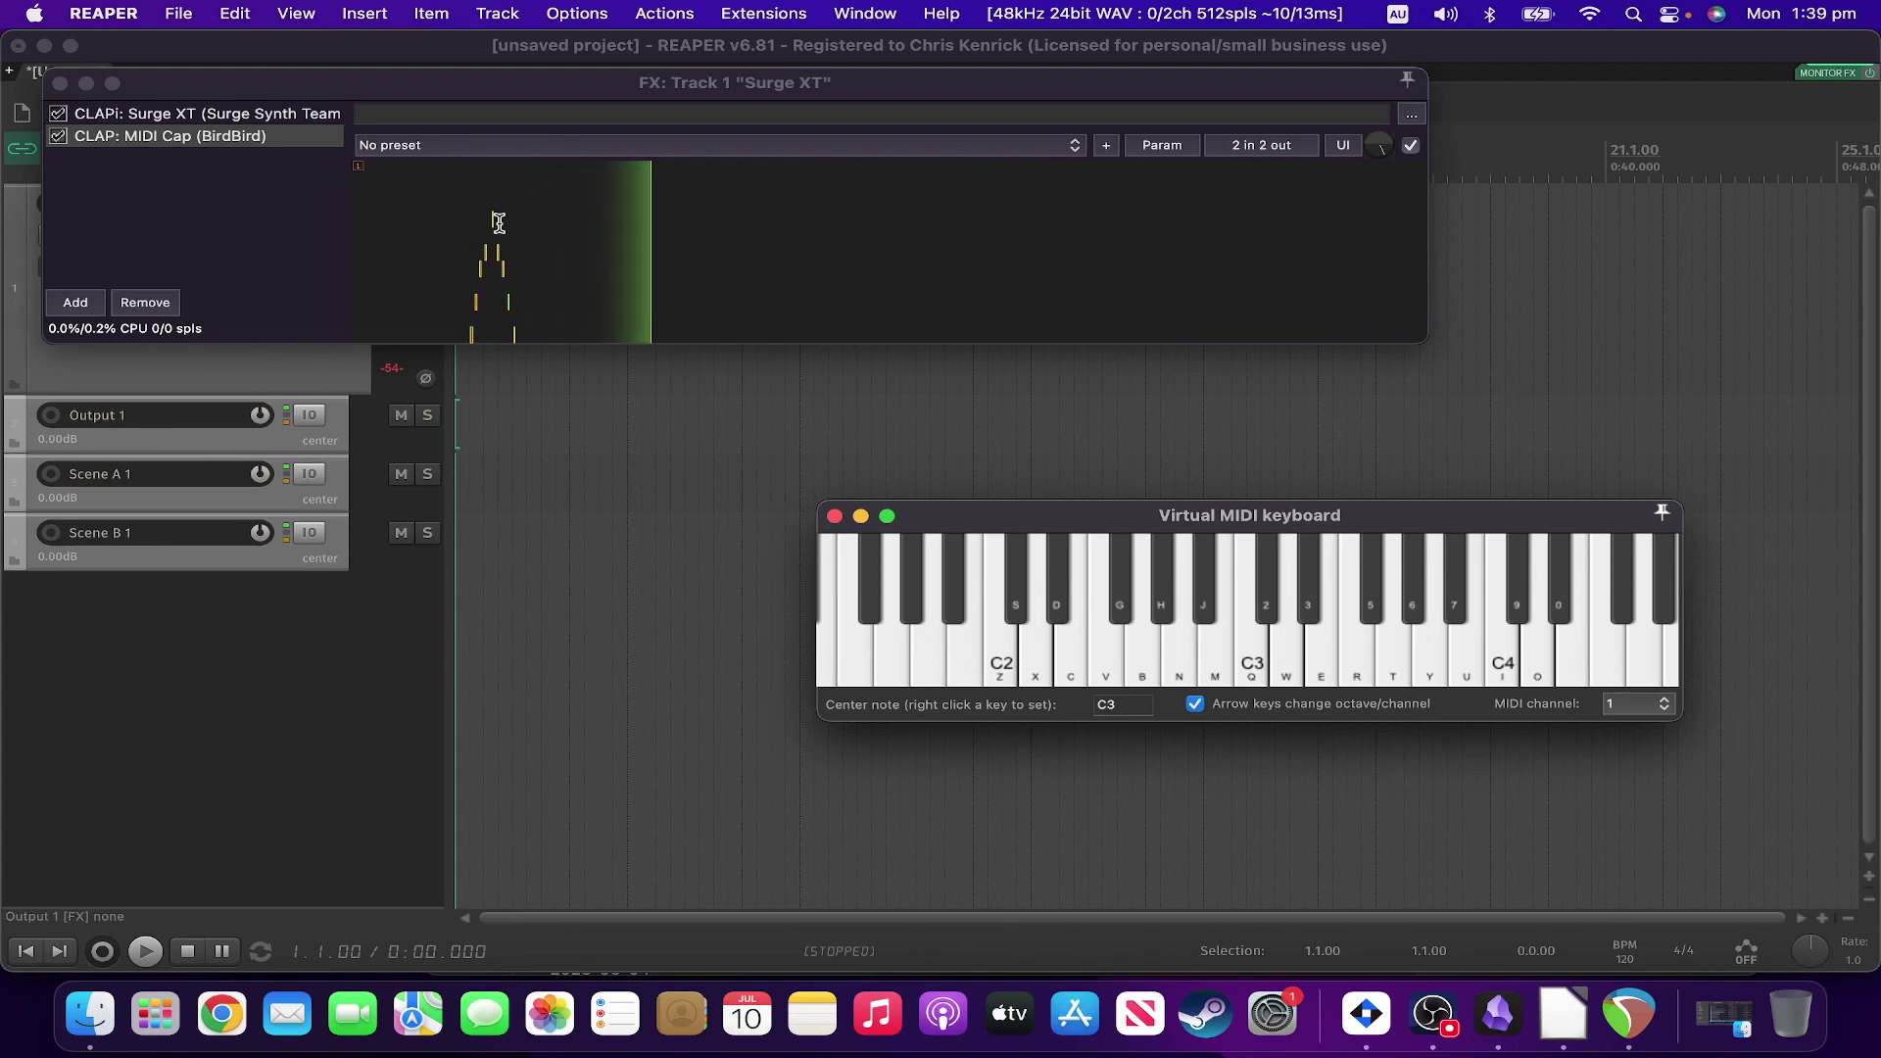
Step: Select the captured notes in MIDI Cap and drop them onto a new track as a MIDI item
drag(449, 215, 689, 264)
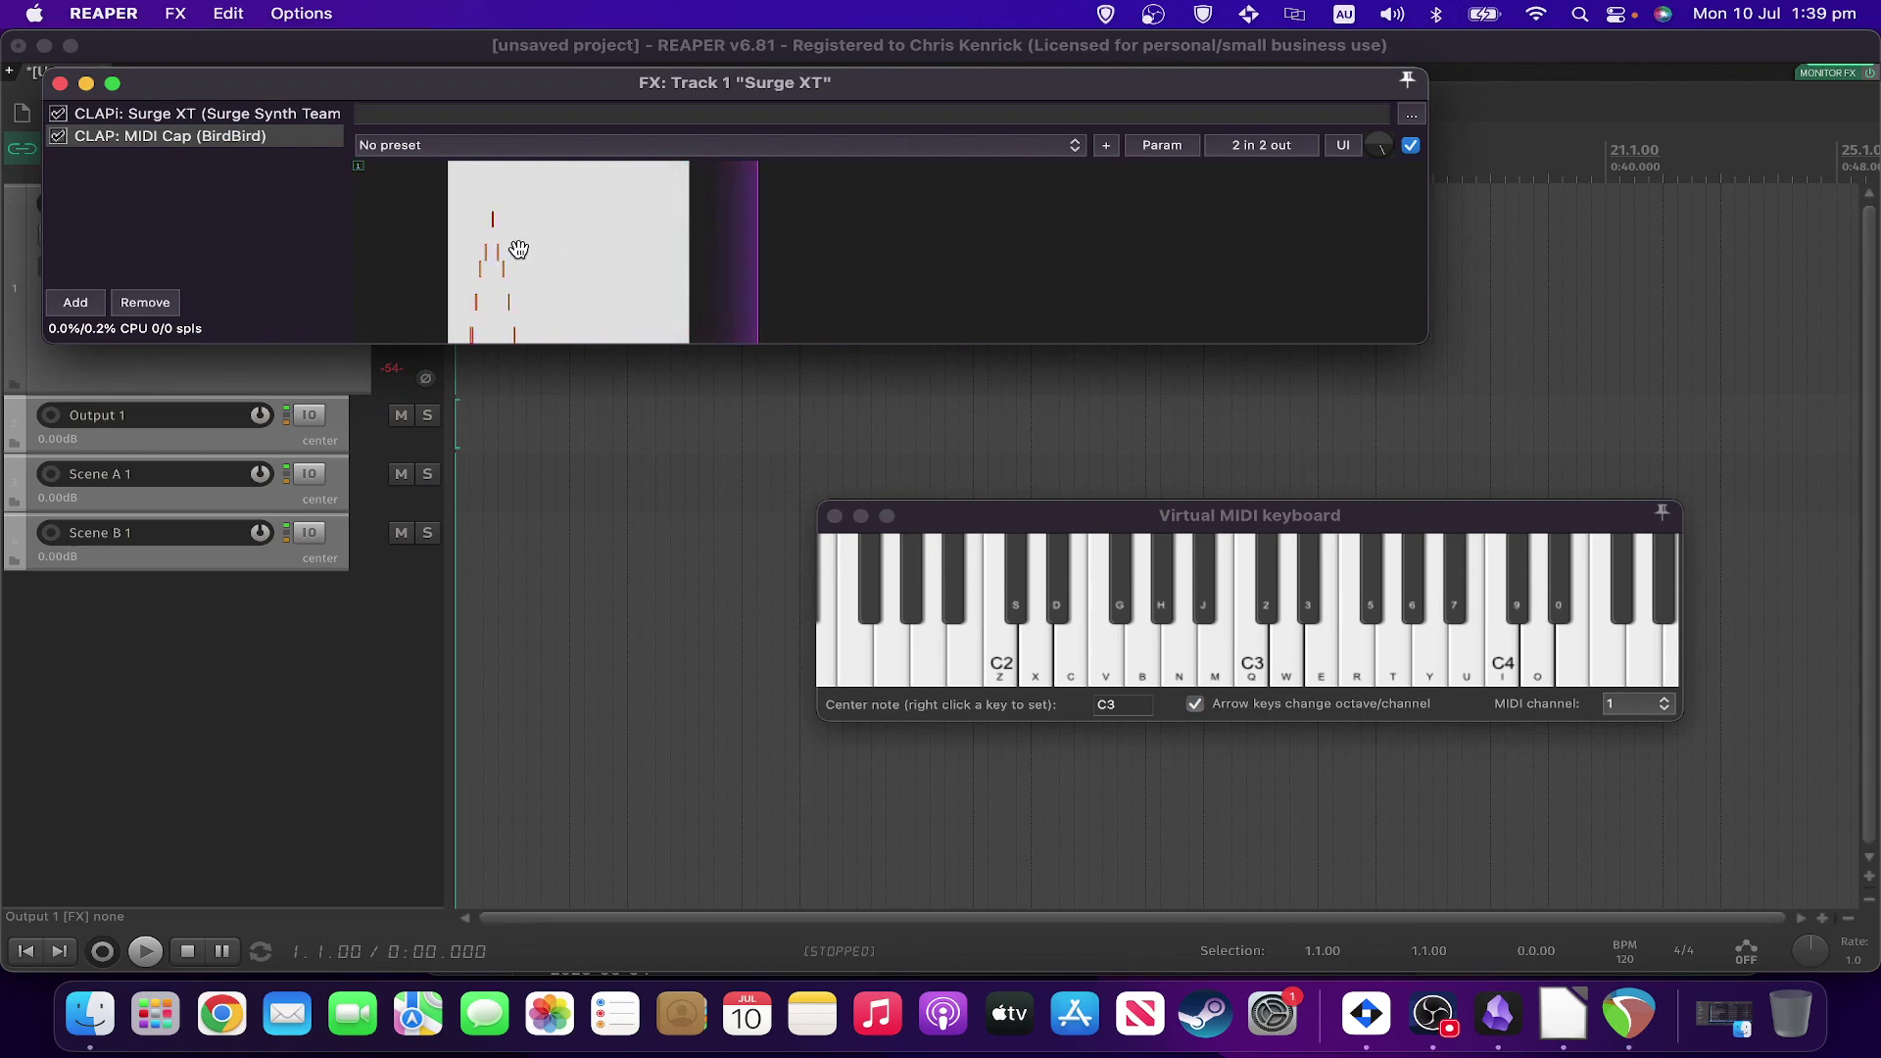
drag(519, 249, 249, 681)
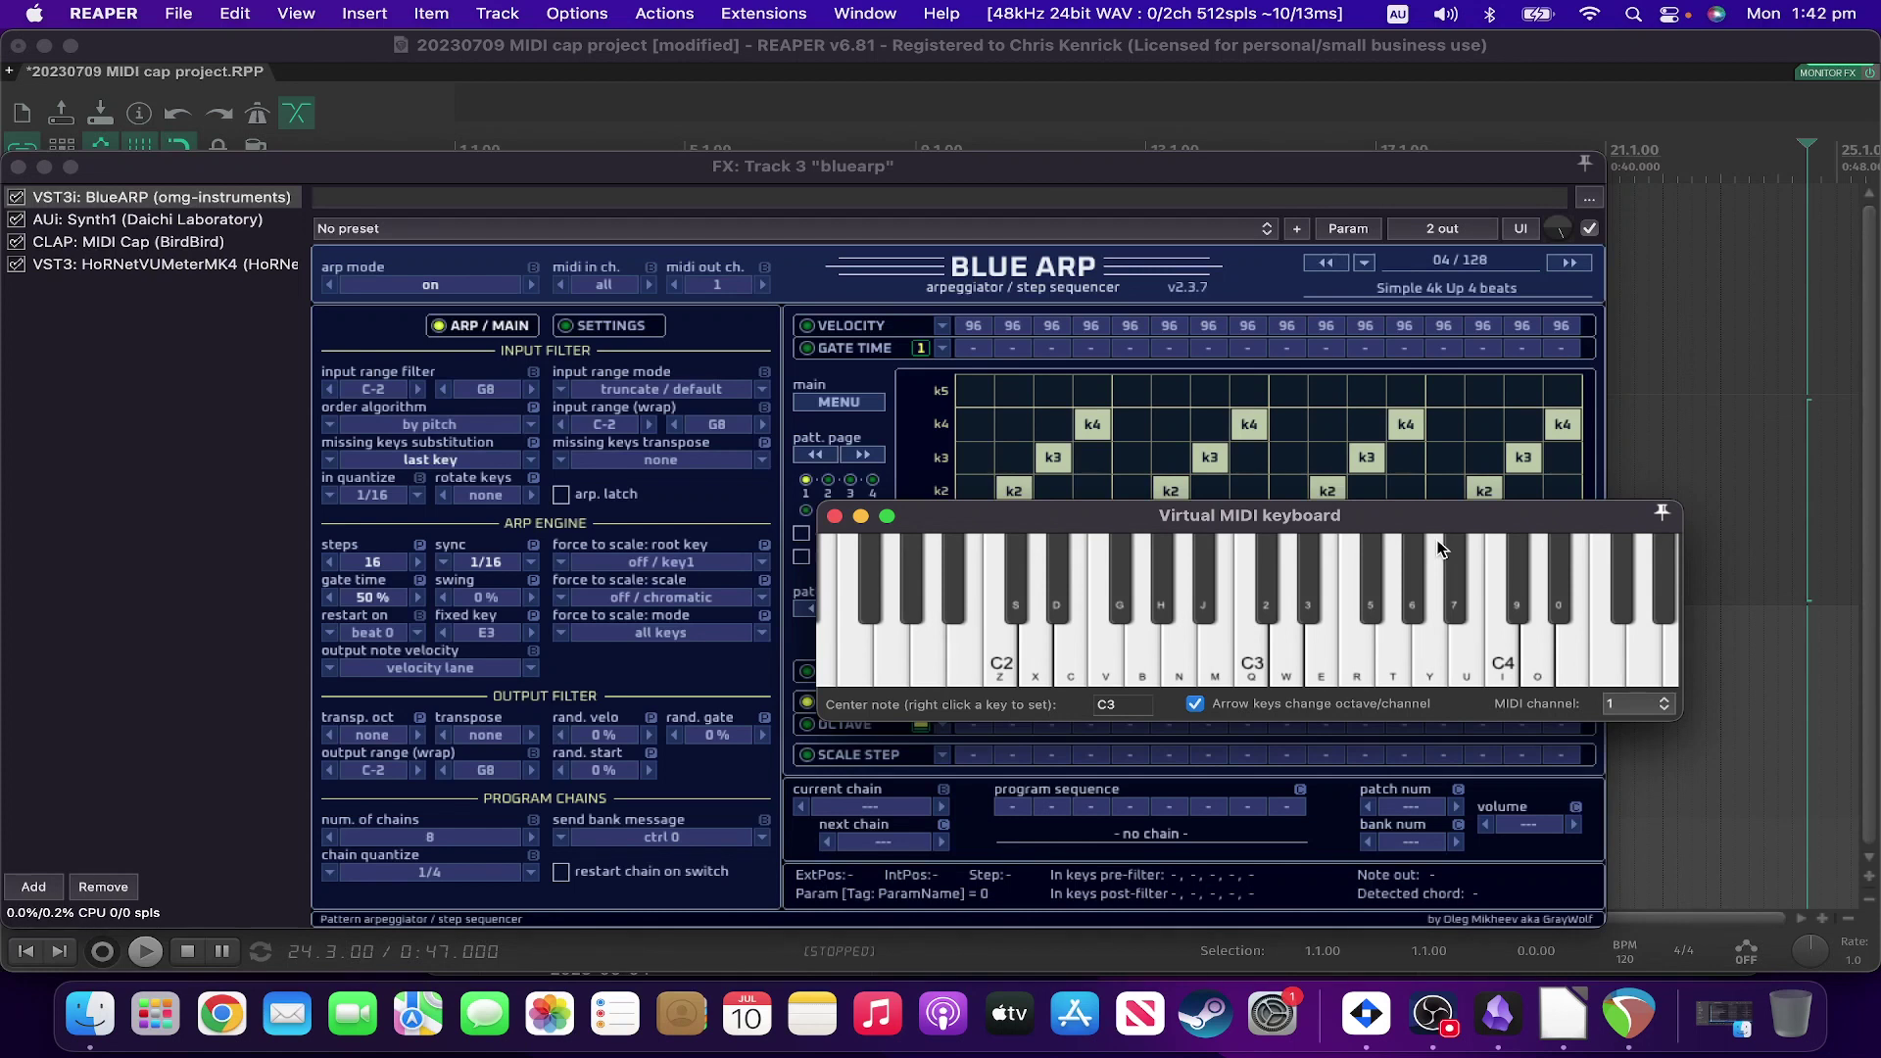
Step: Hold B, then F, G and E through BlueARP, and view MIDI Cap's captured arpeggio
key(m)
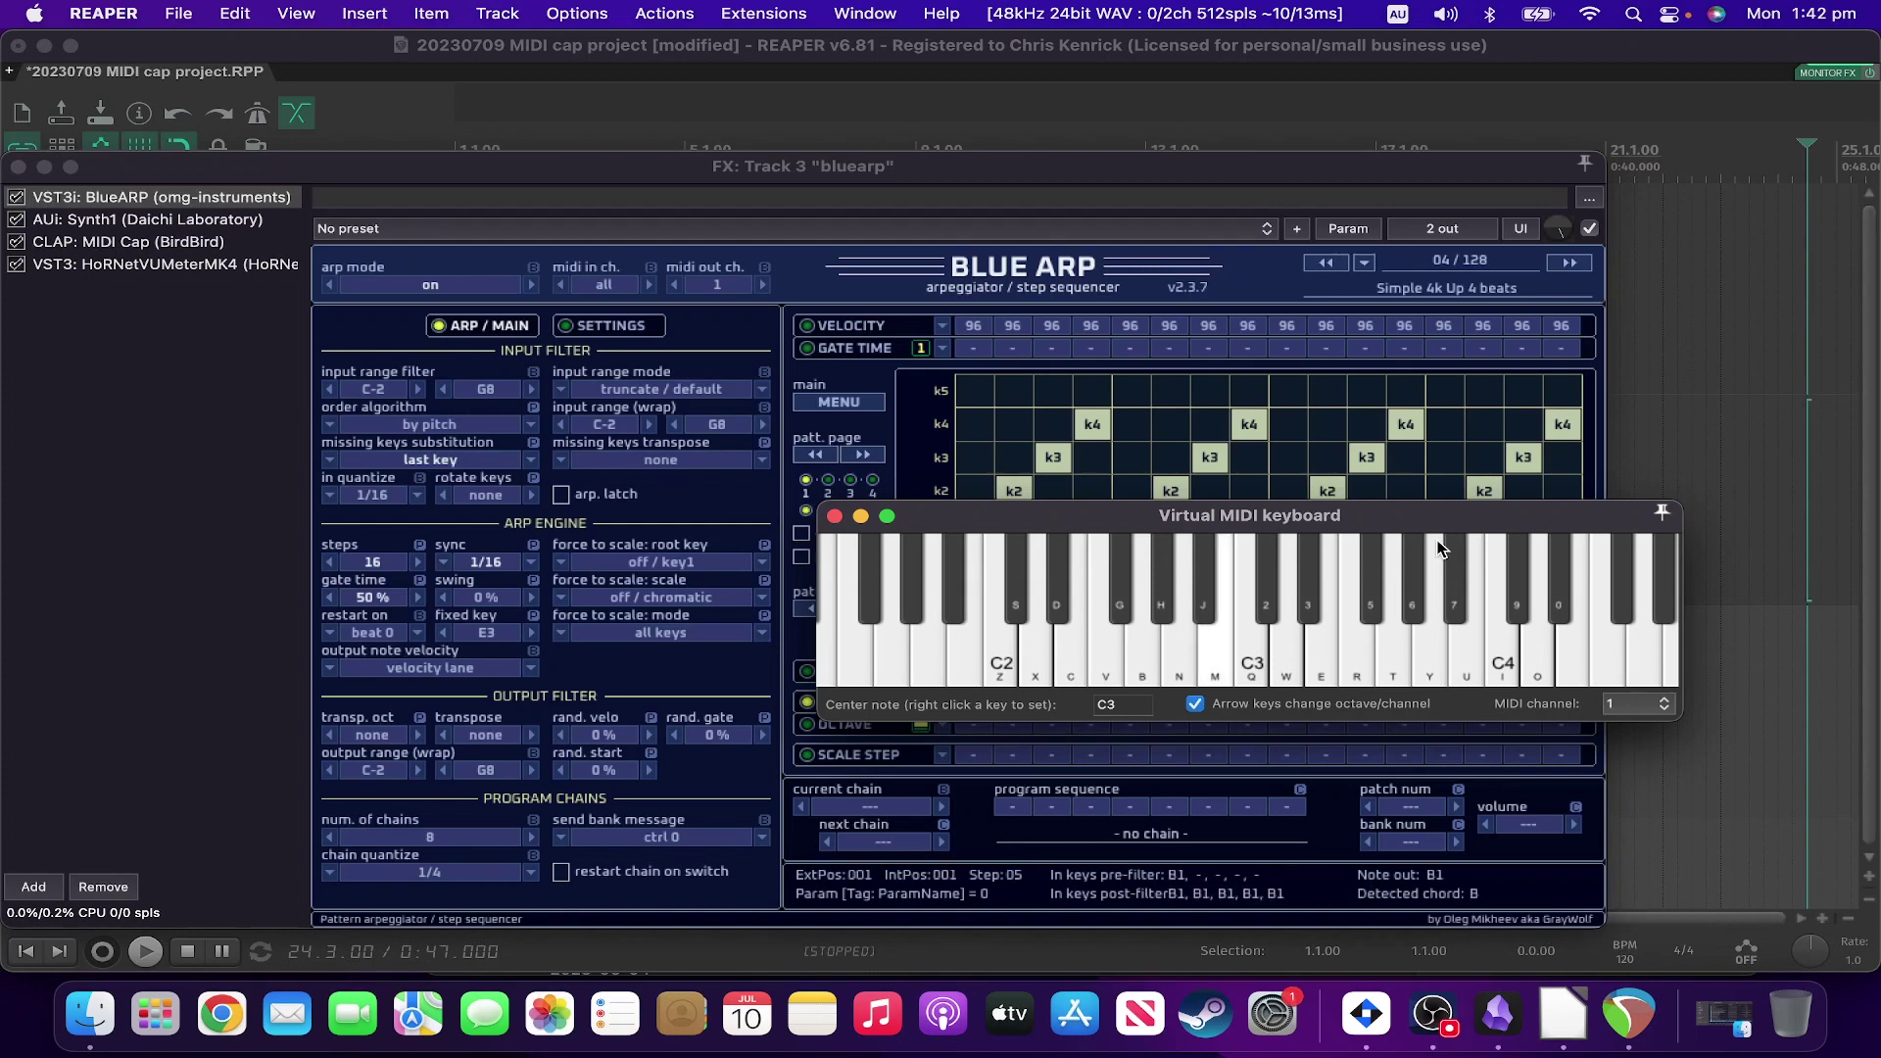
key(v)
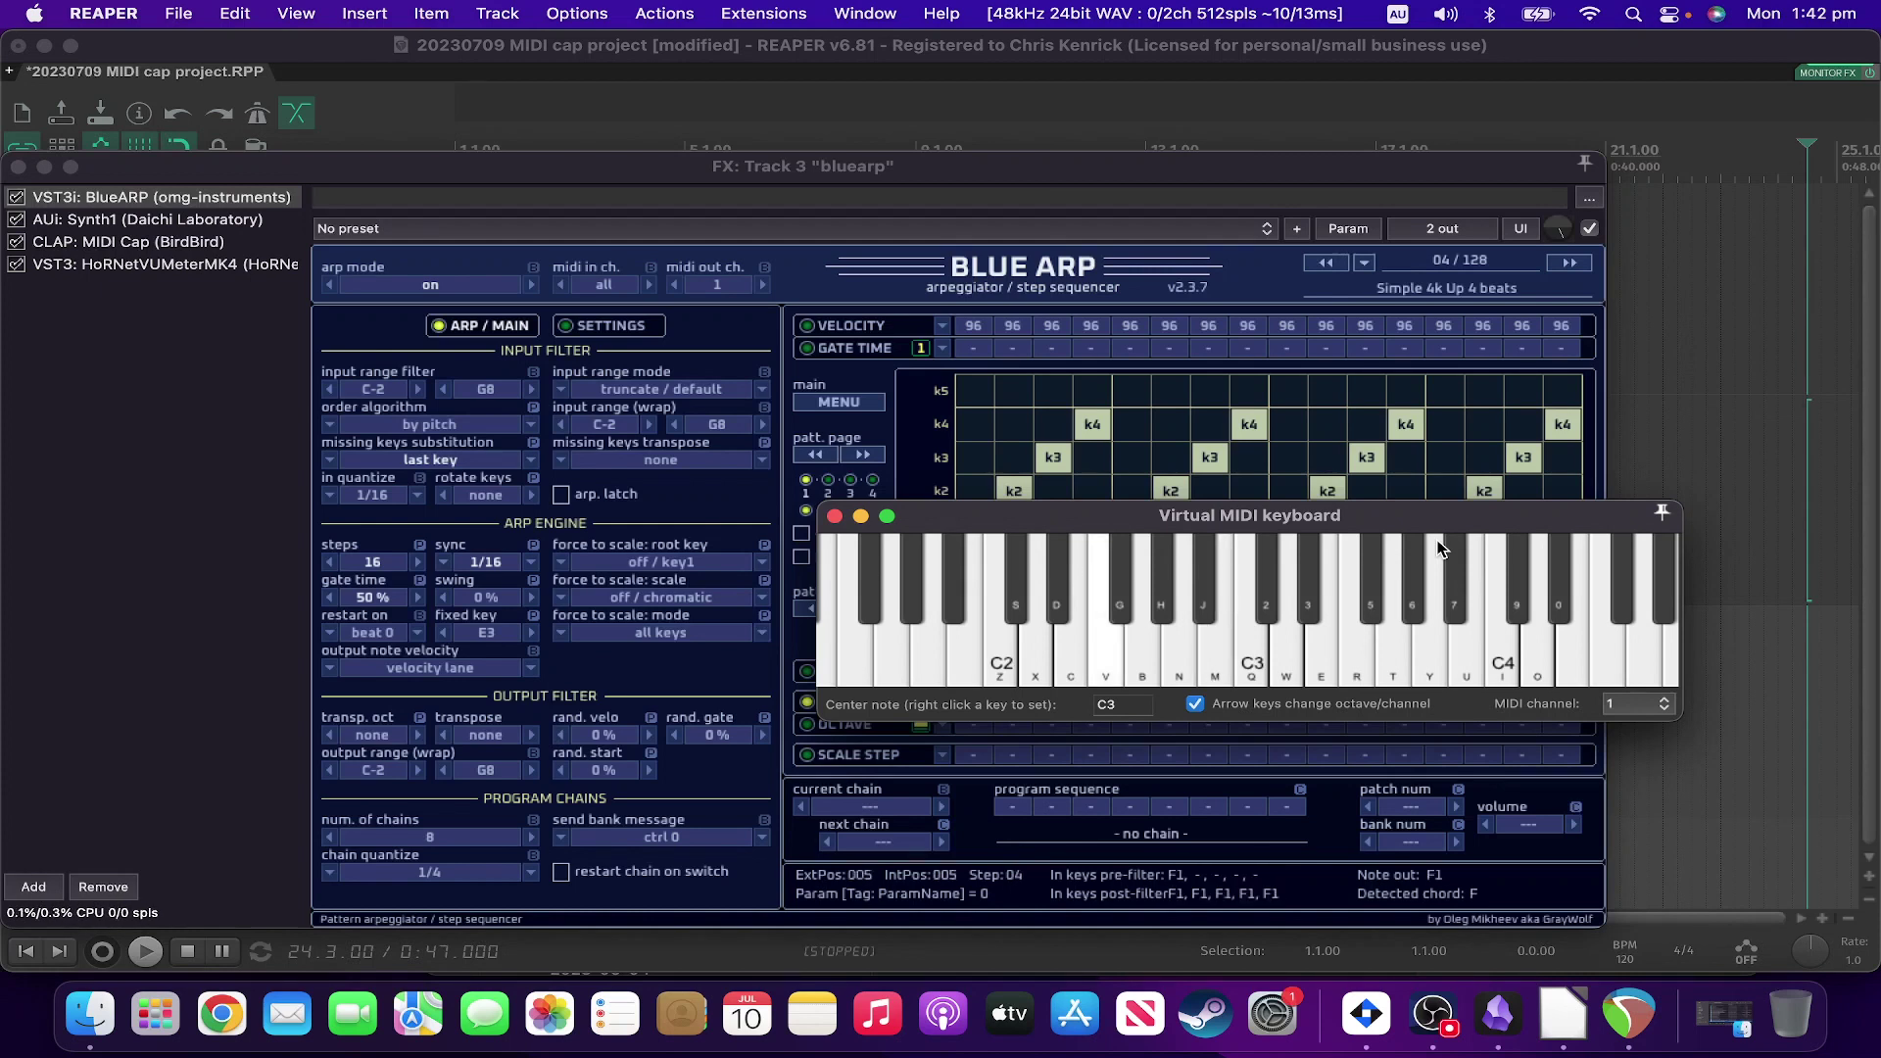
key(b)
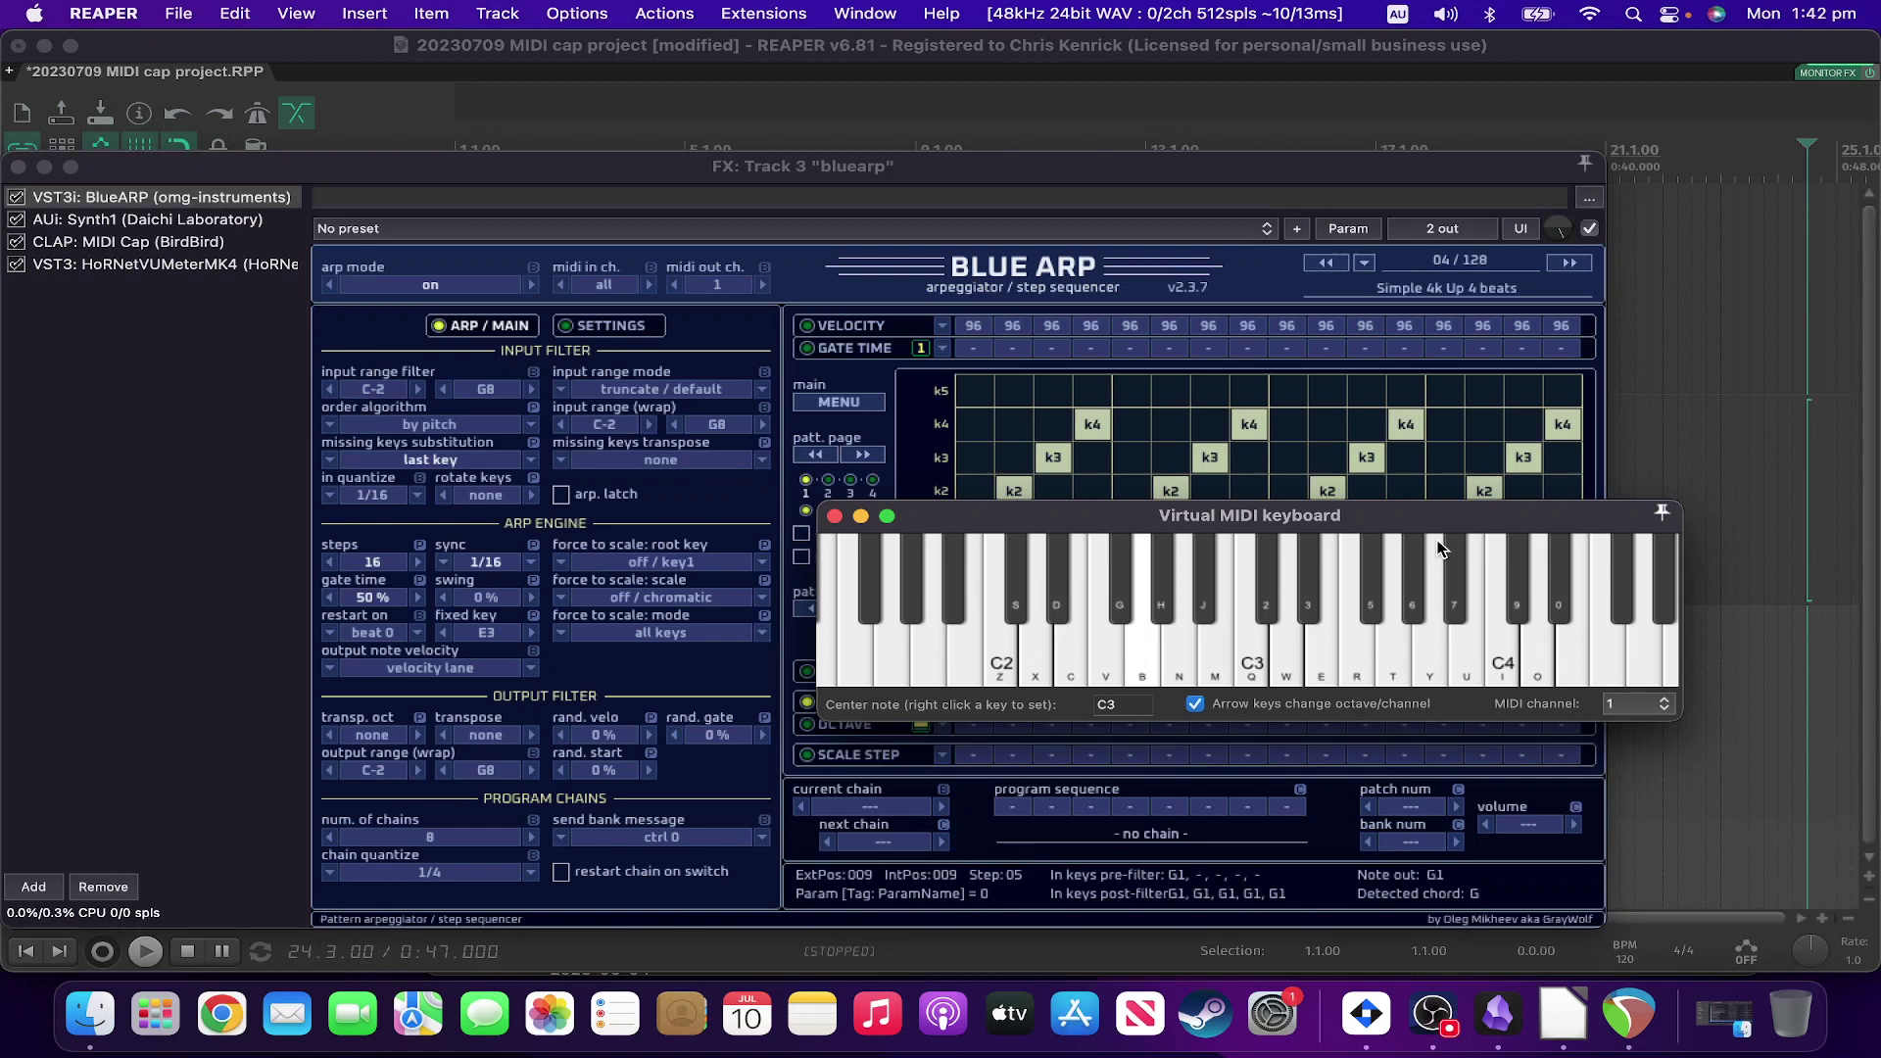
key(c)
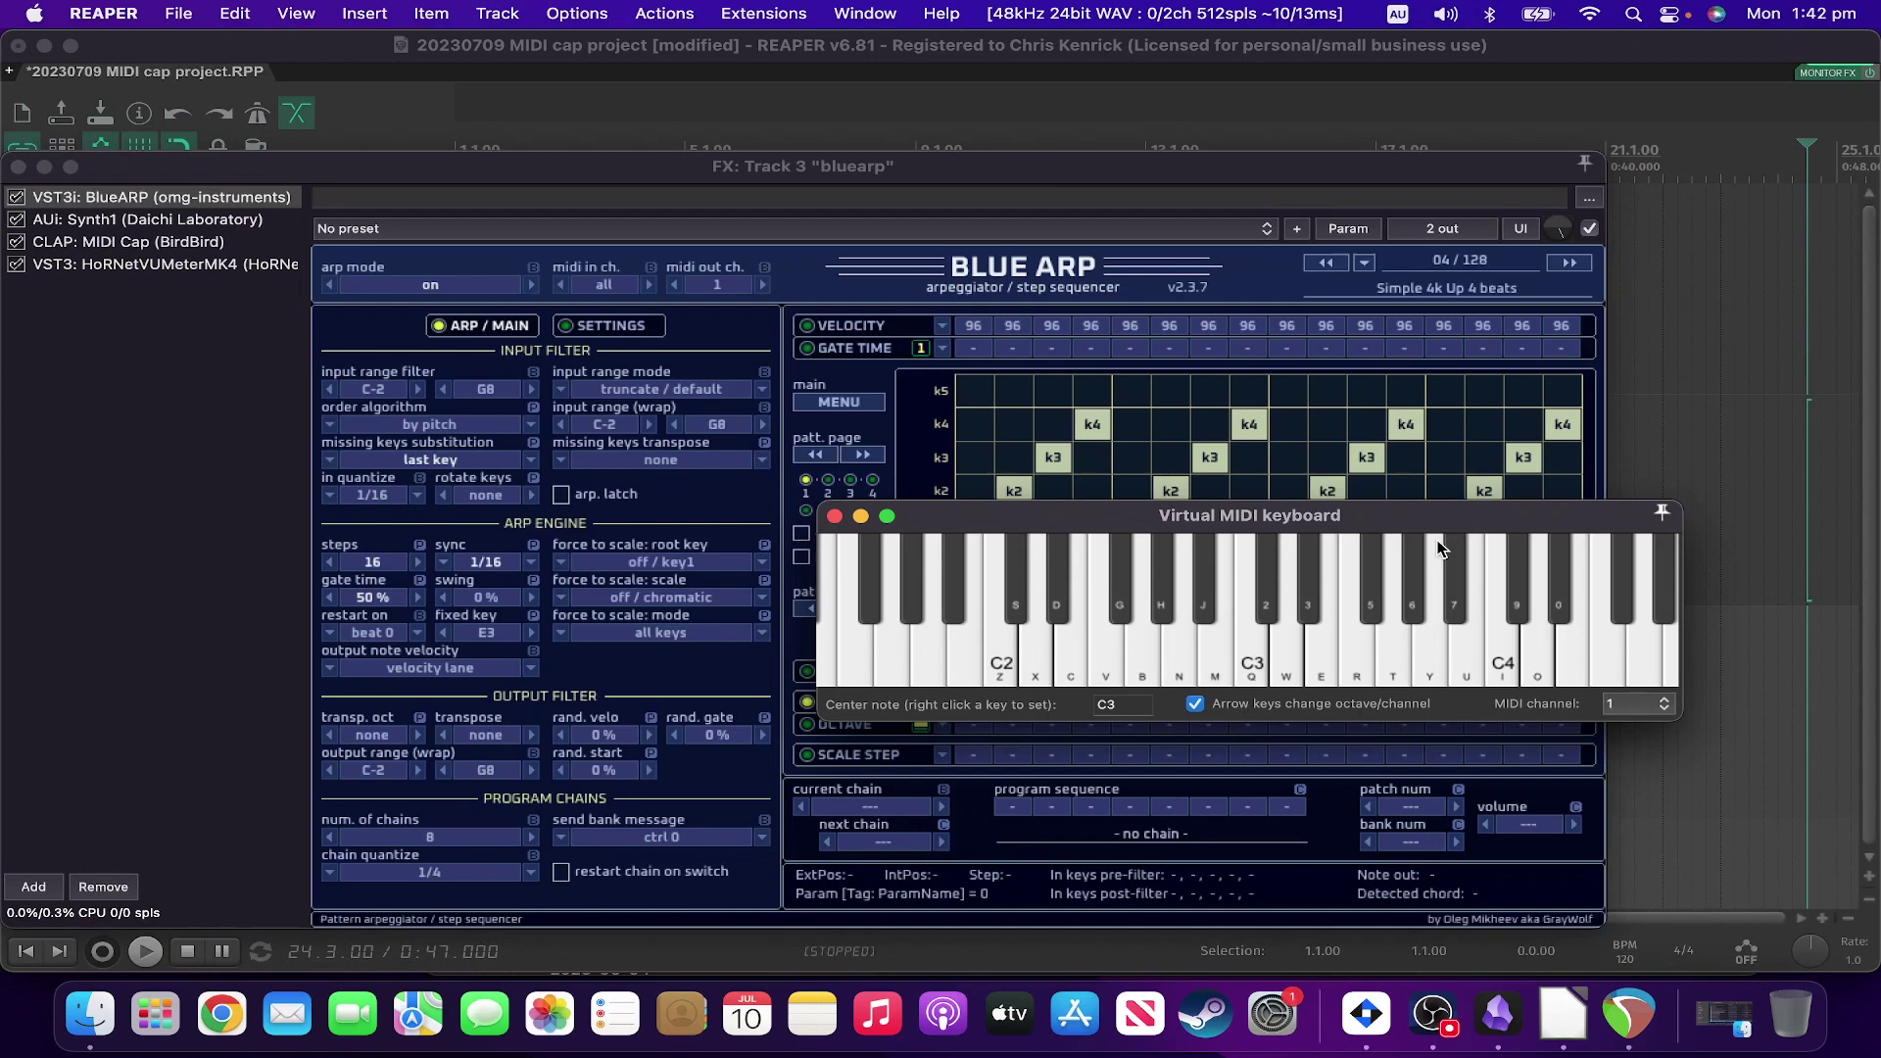
click(147, 241)
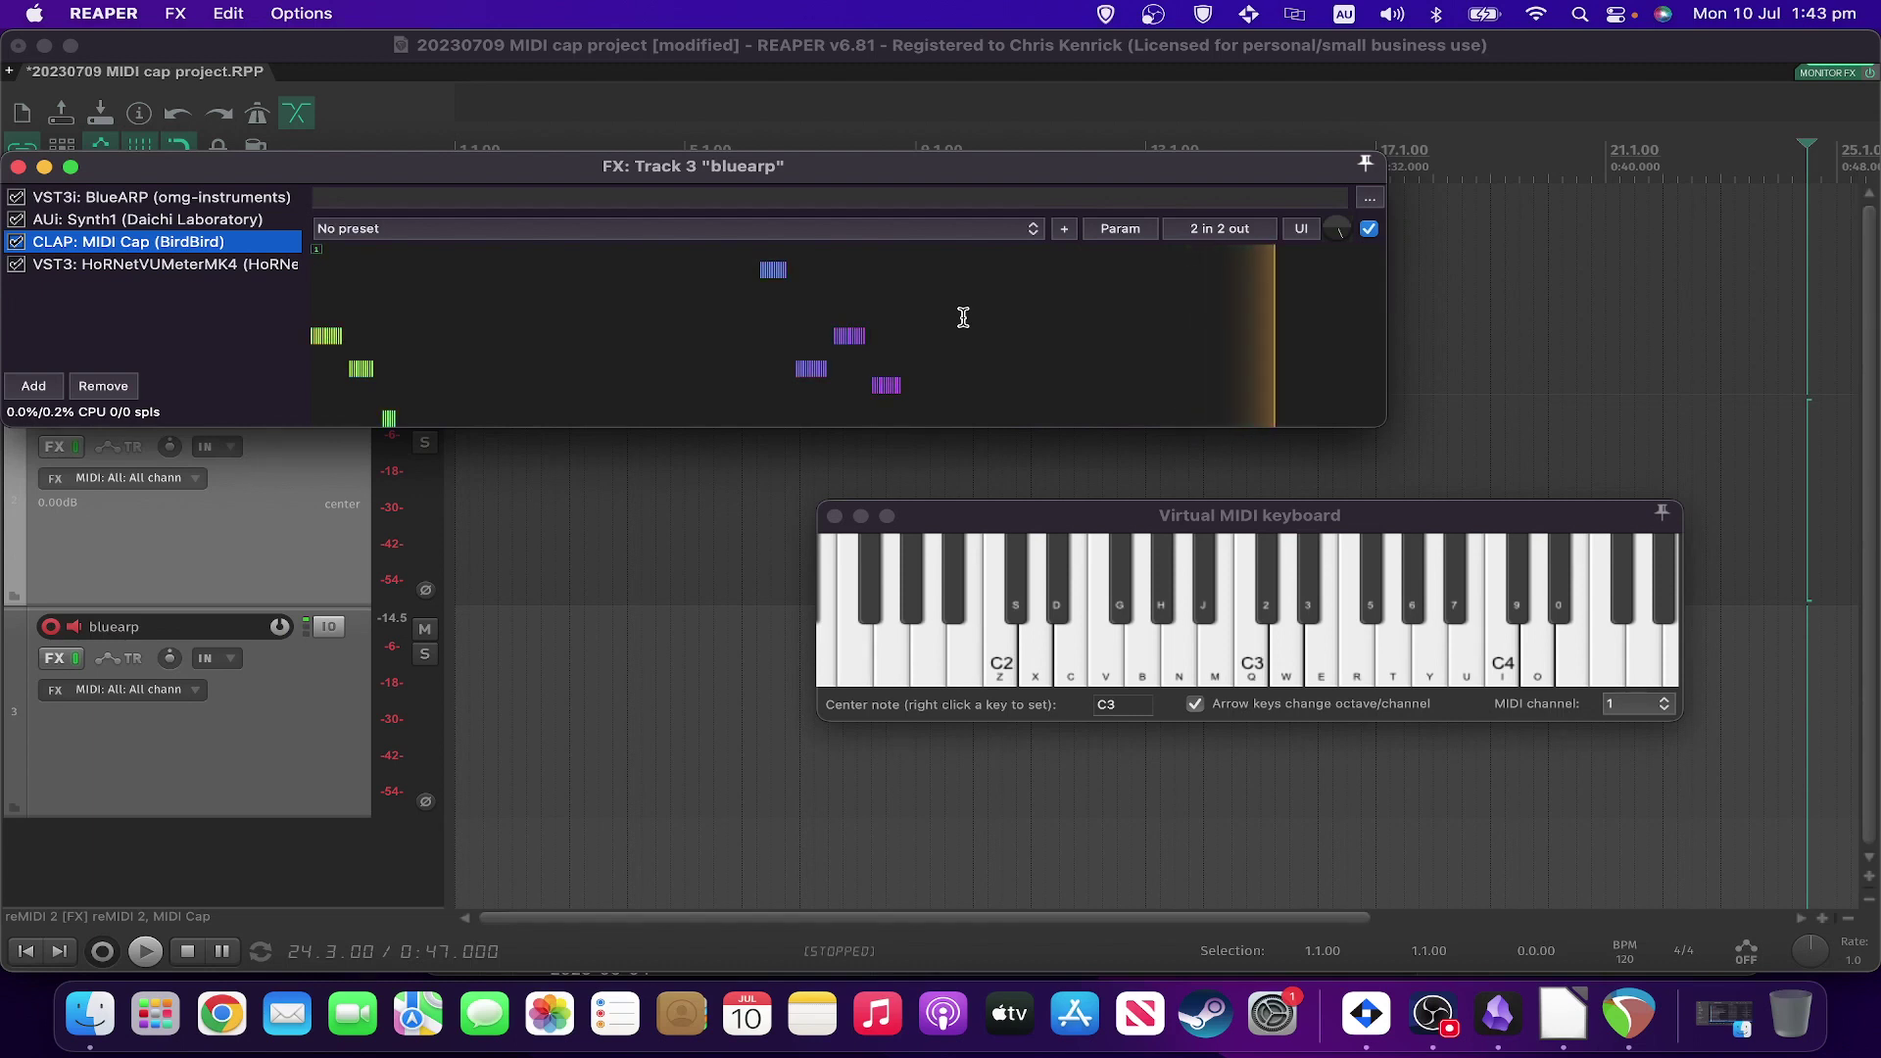
Step: Move MIDI Cap to the top of Track 3's chain, ahead of BlueARP
click(168, 220)
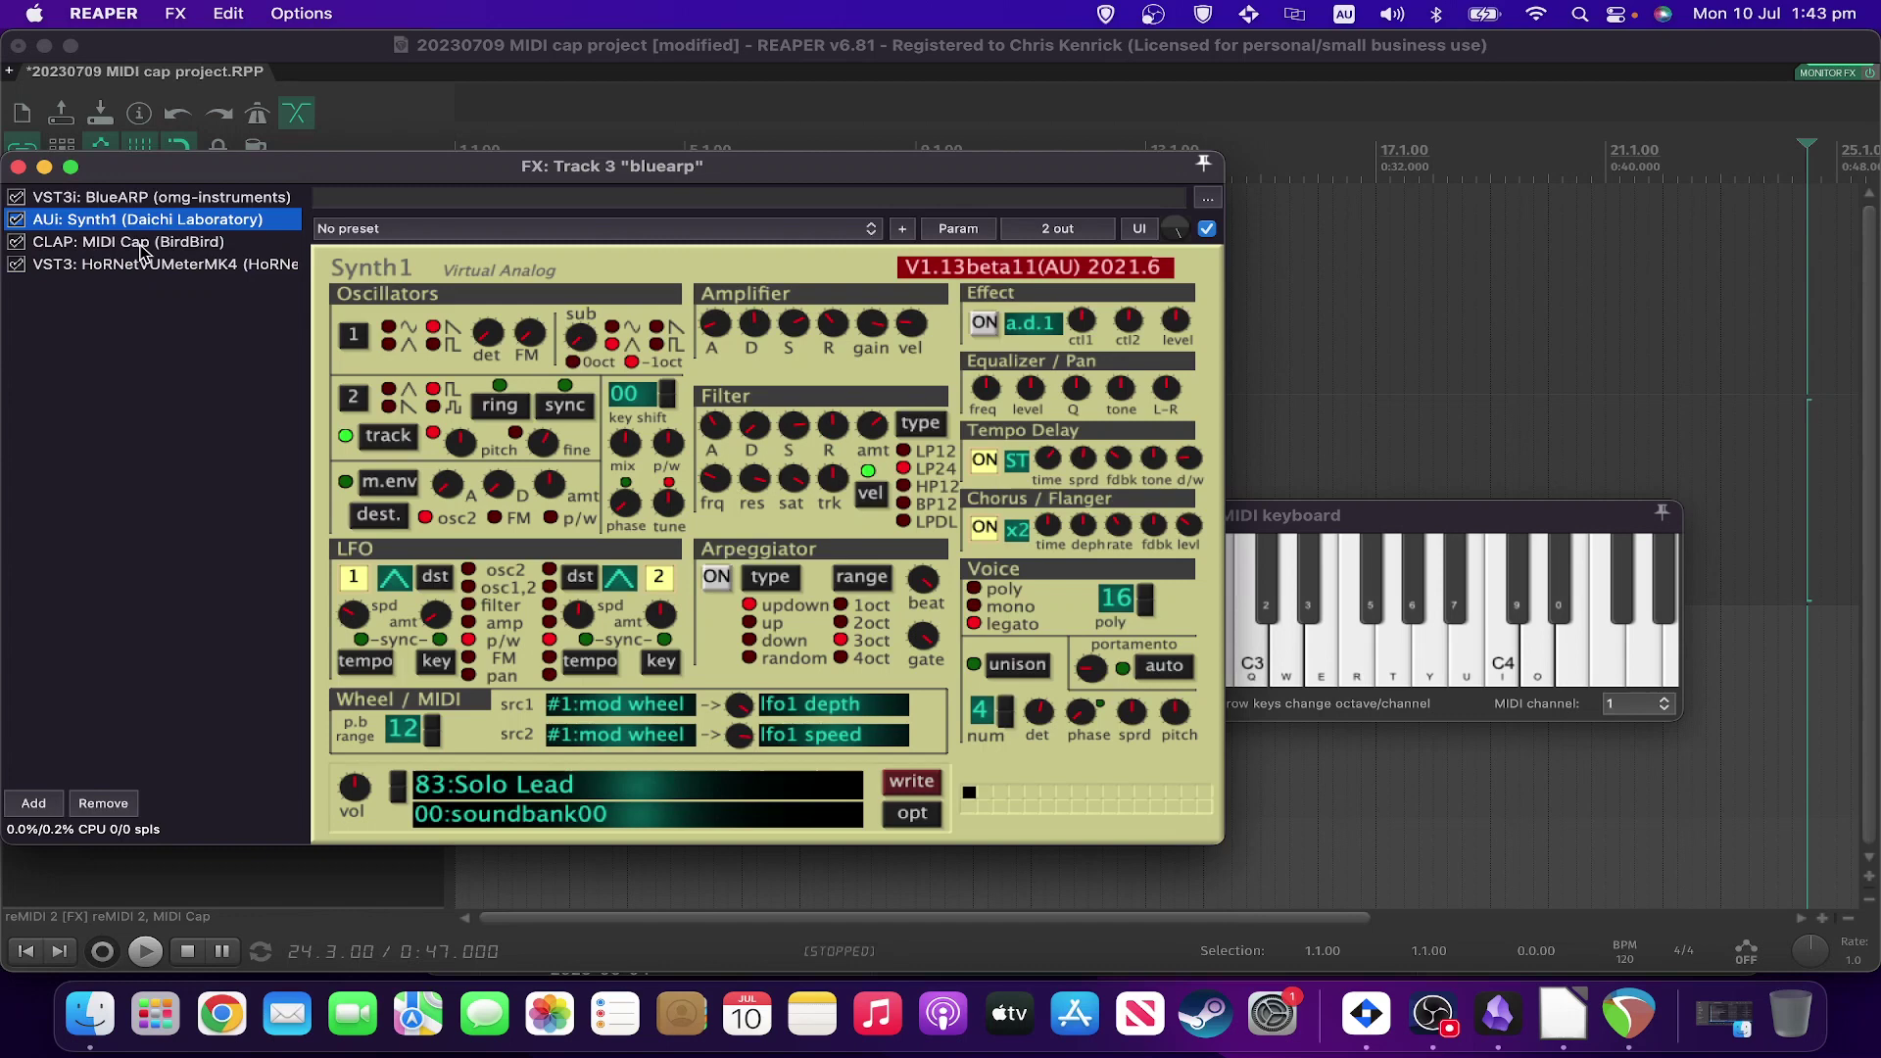
click(140, 243)
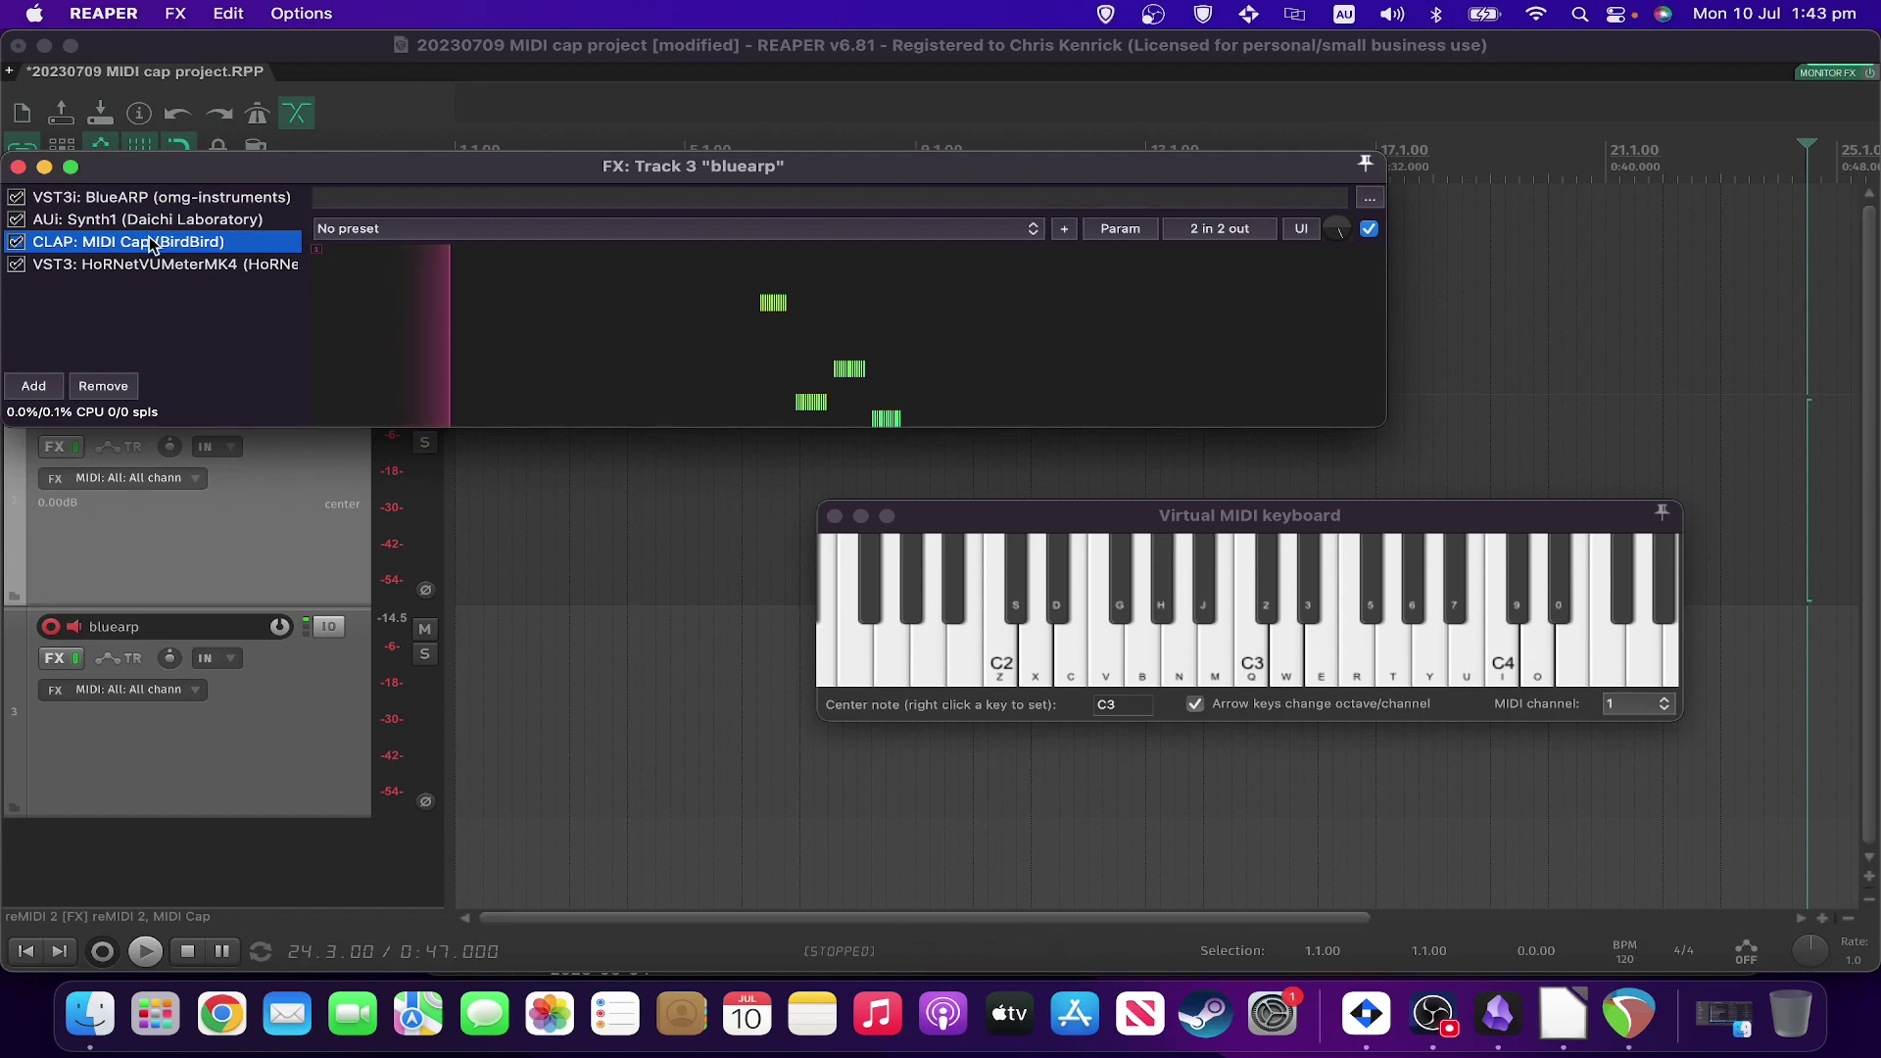
drag(154, 203, 154, 196)
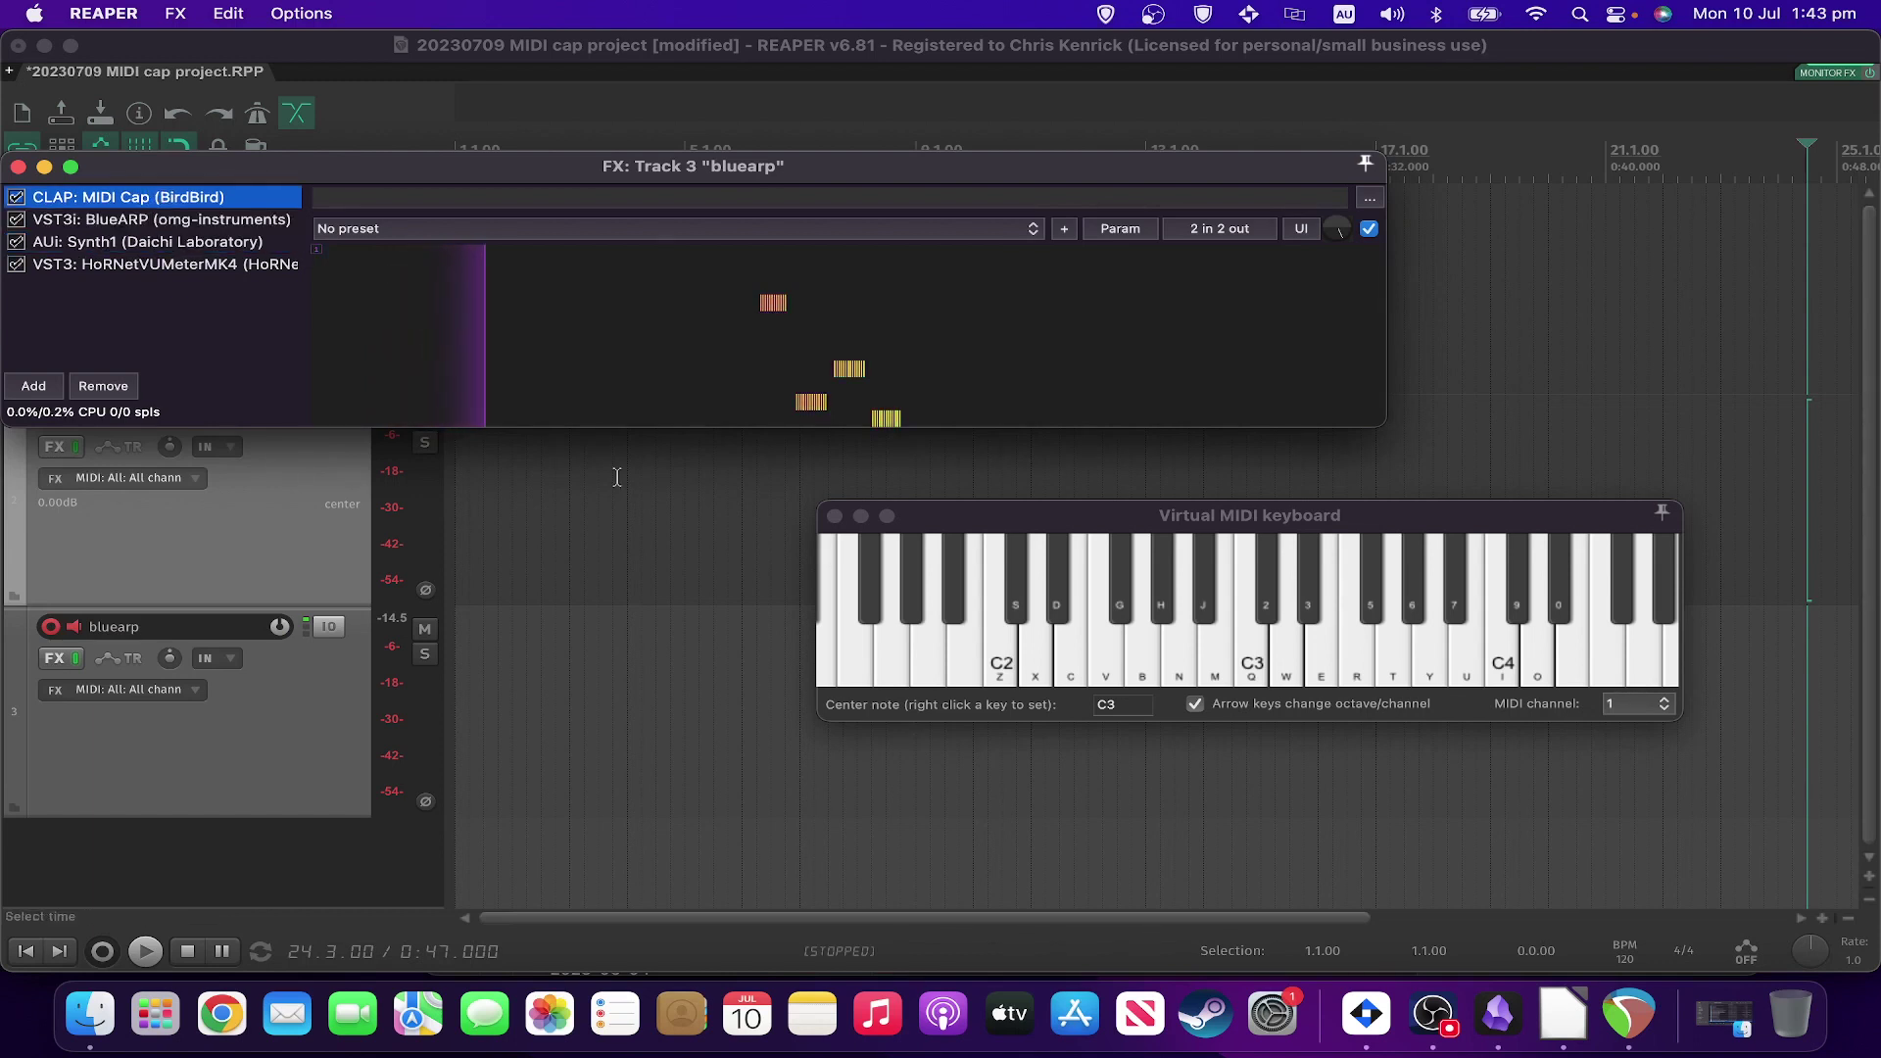
Step: Play three test notes on the virtual keyboard to check MIDI Cap captures them
click(1219, 642)
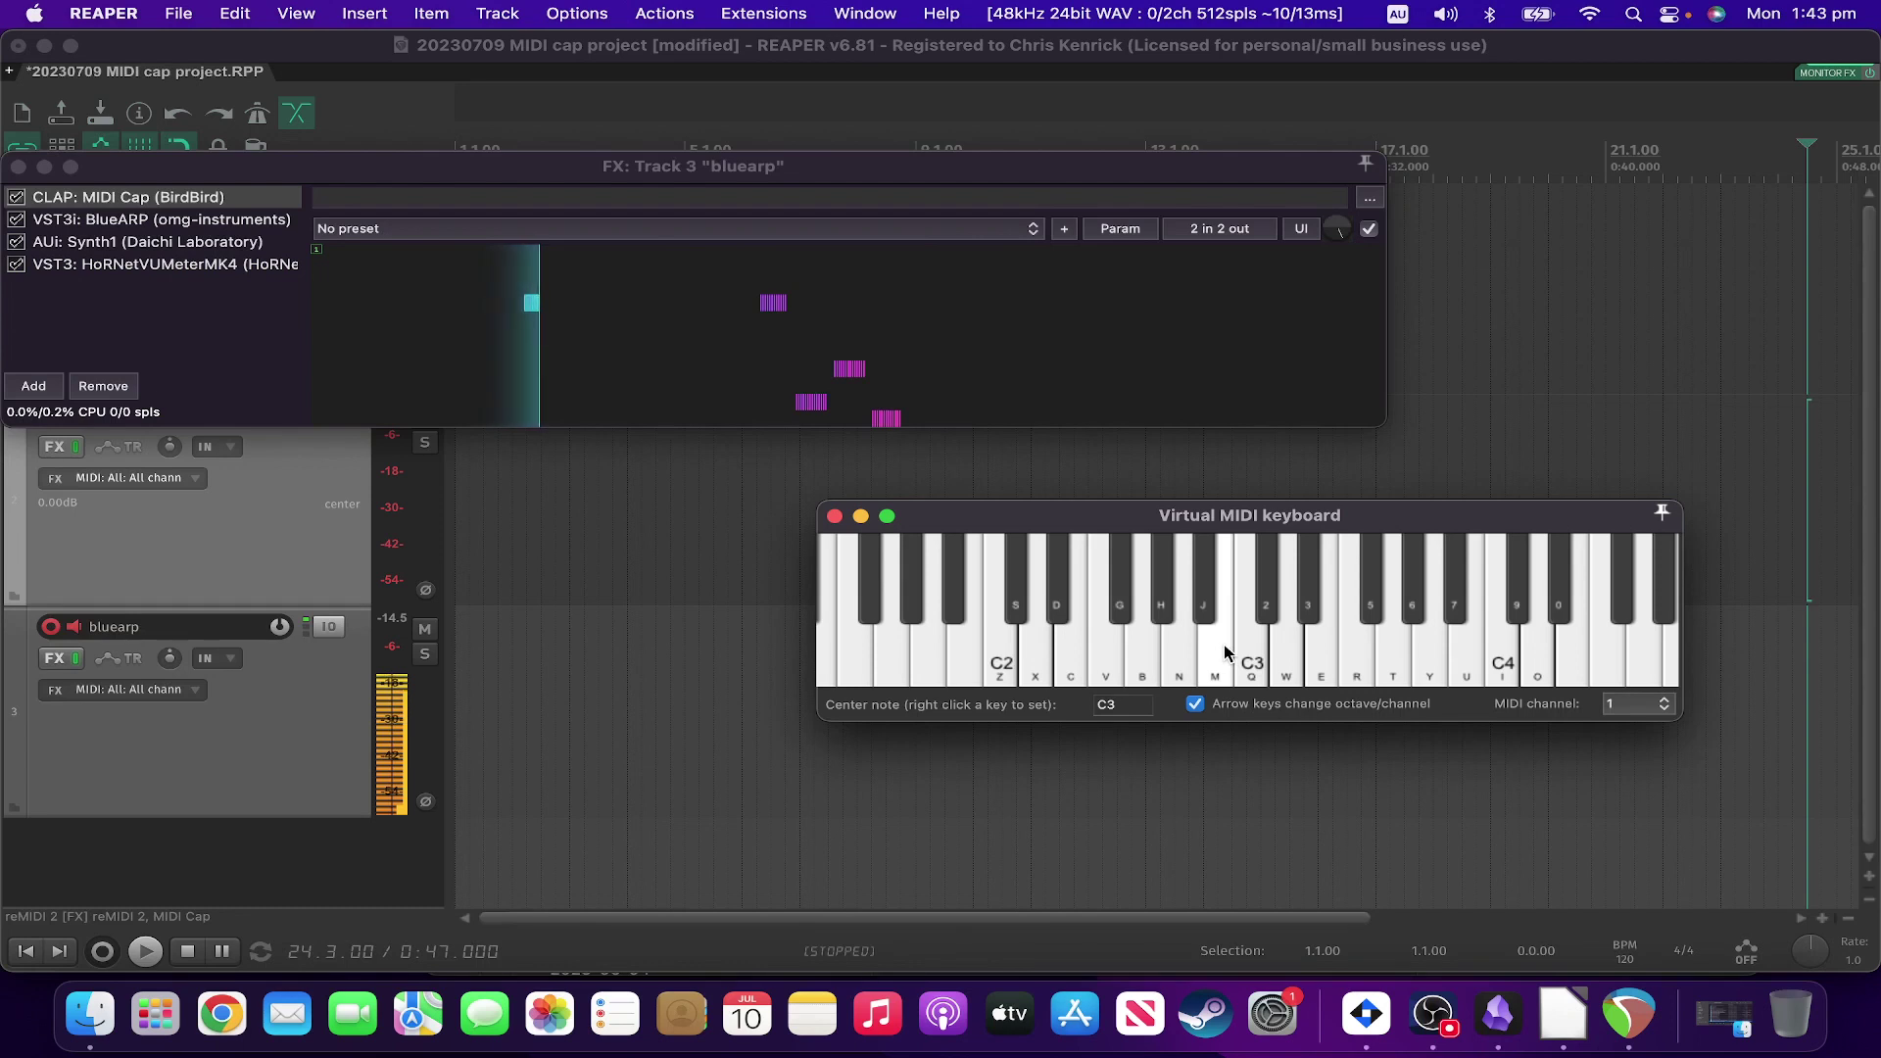
click(1396, 609)
click(1201, 613)
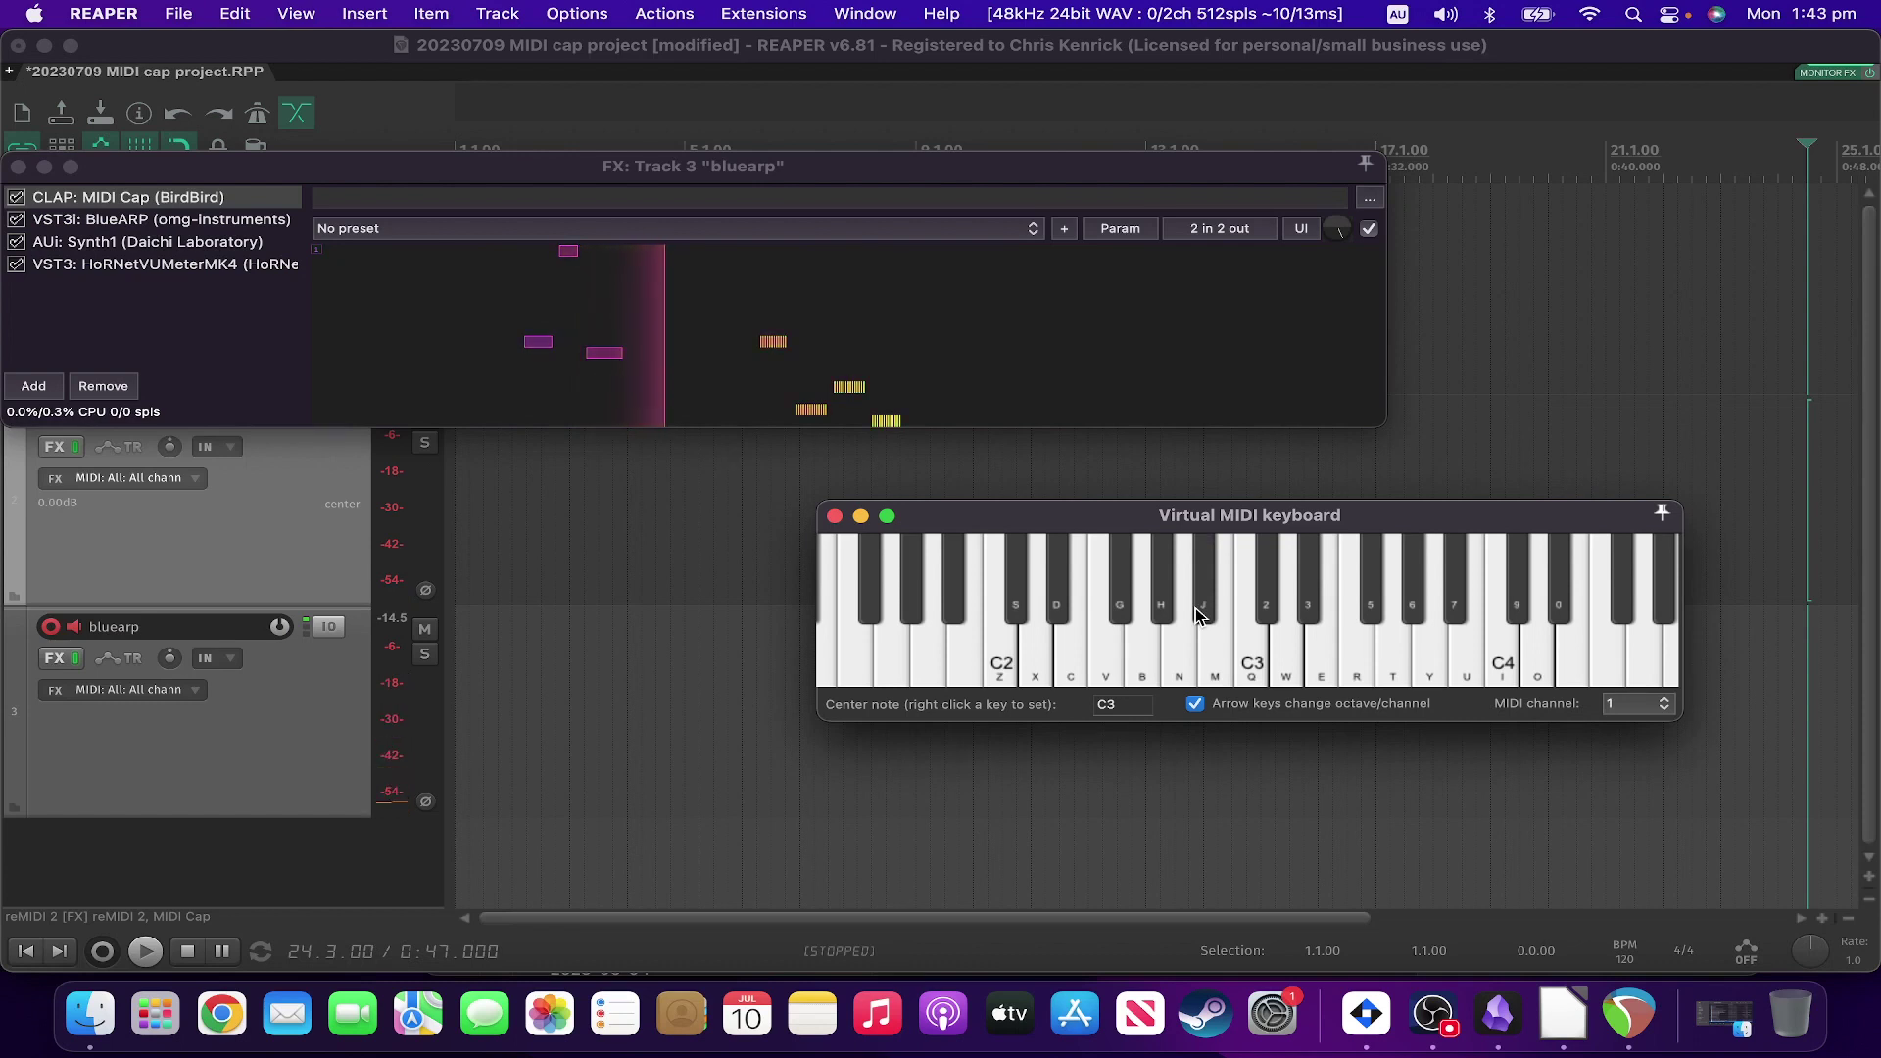
Step: Switch to the Scaler 2 track's chain, play row A's progression twice, and view MIDI Cap's capture
click(419, 217)
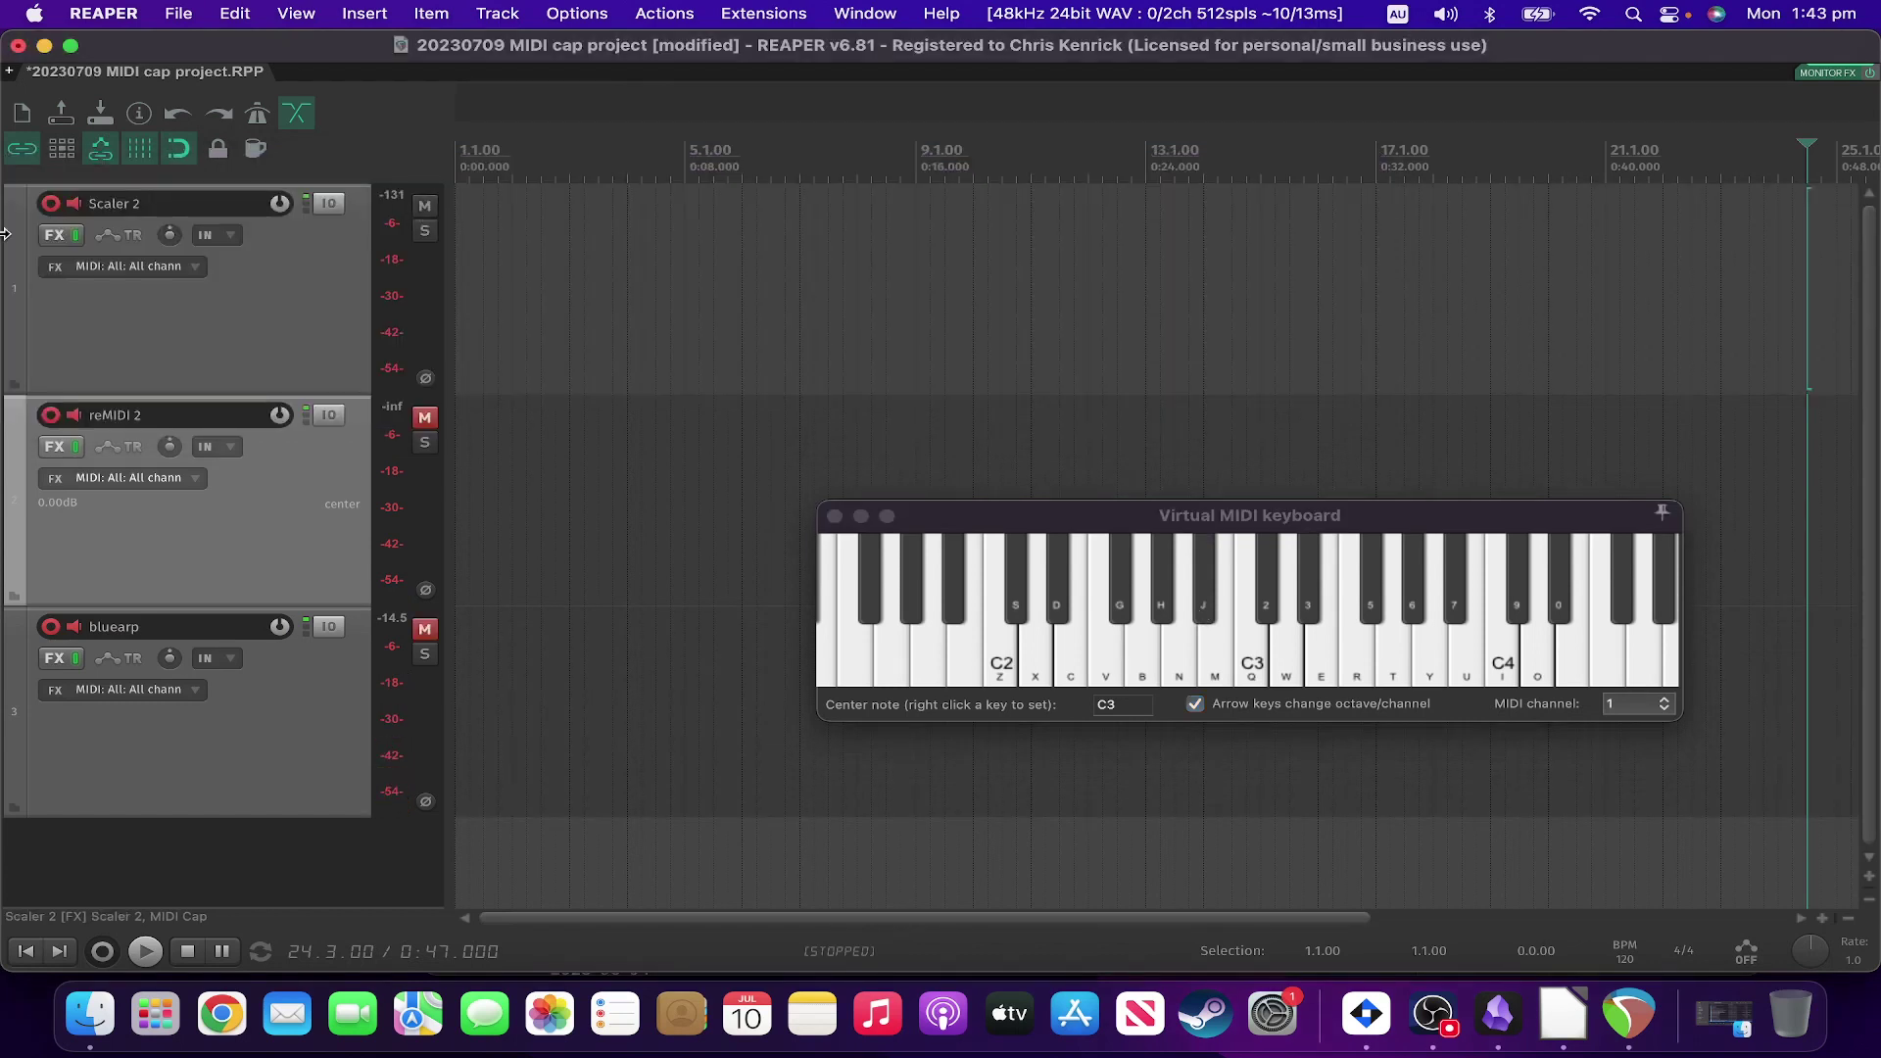
click(55, 237)
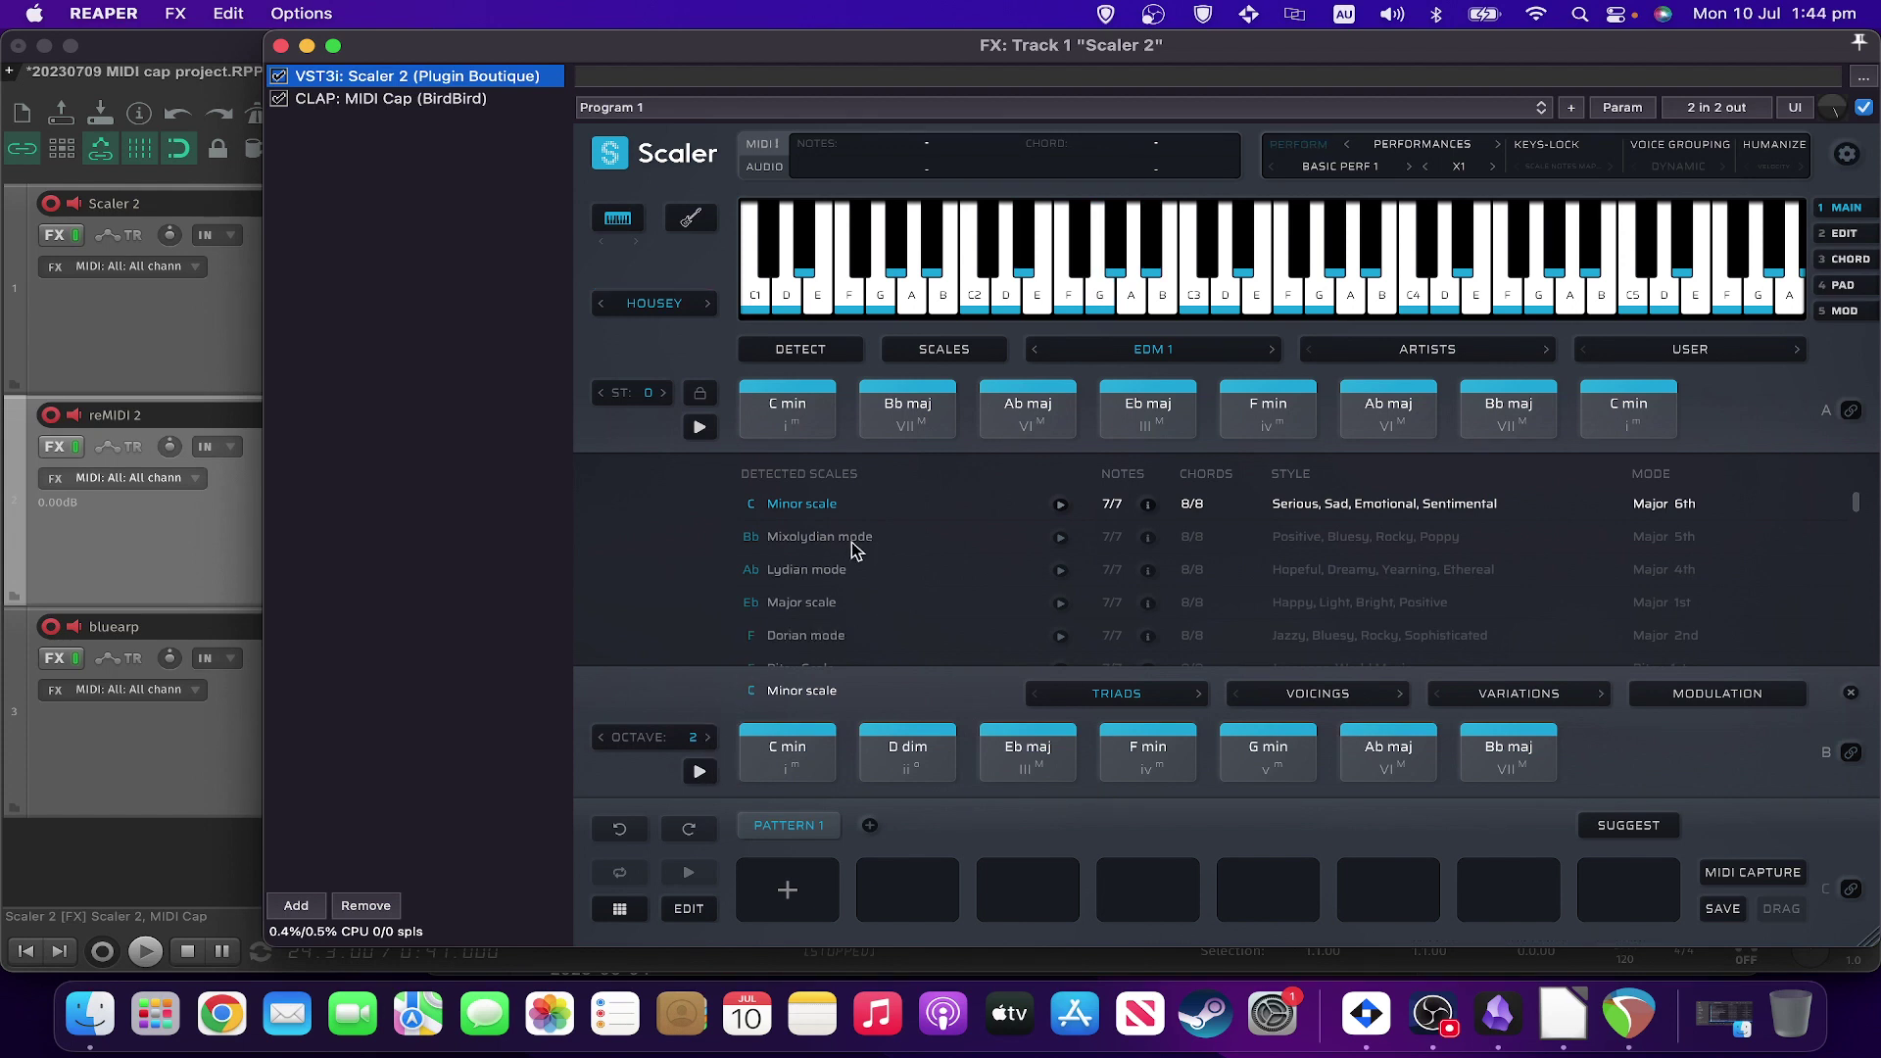
click(700, 428)
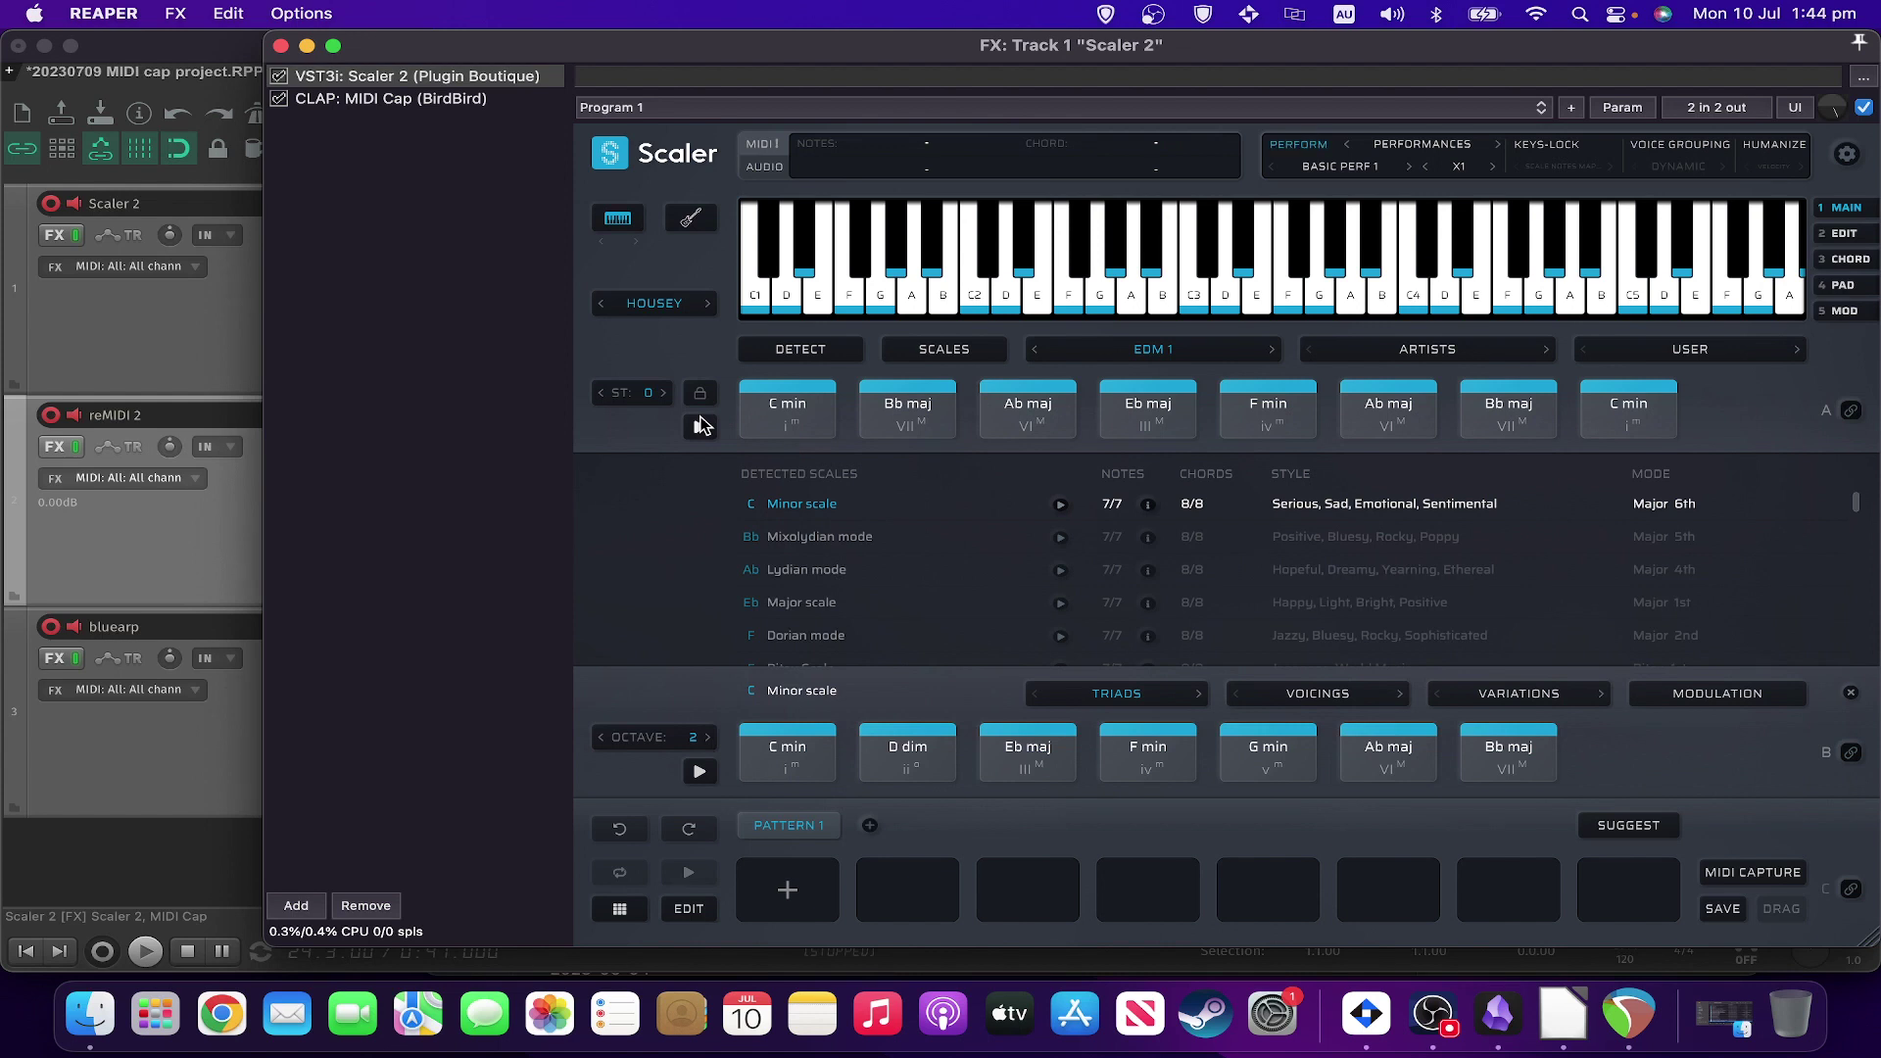
click(699, 426)
click(466, 102)
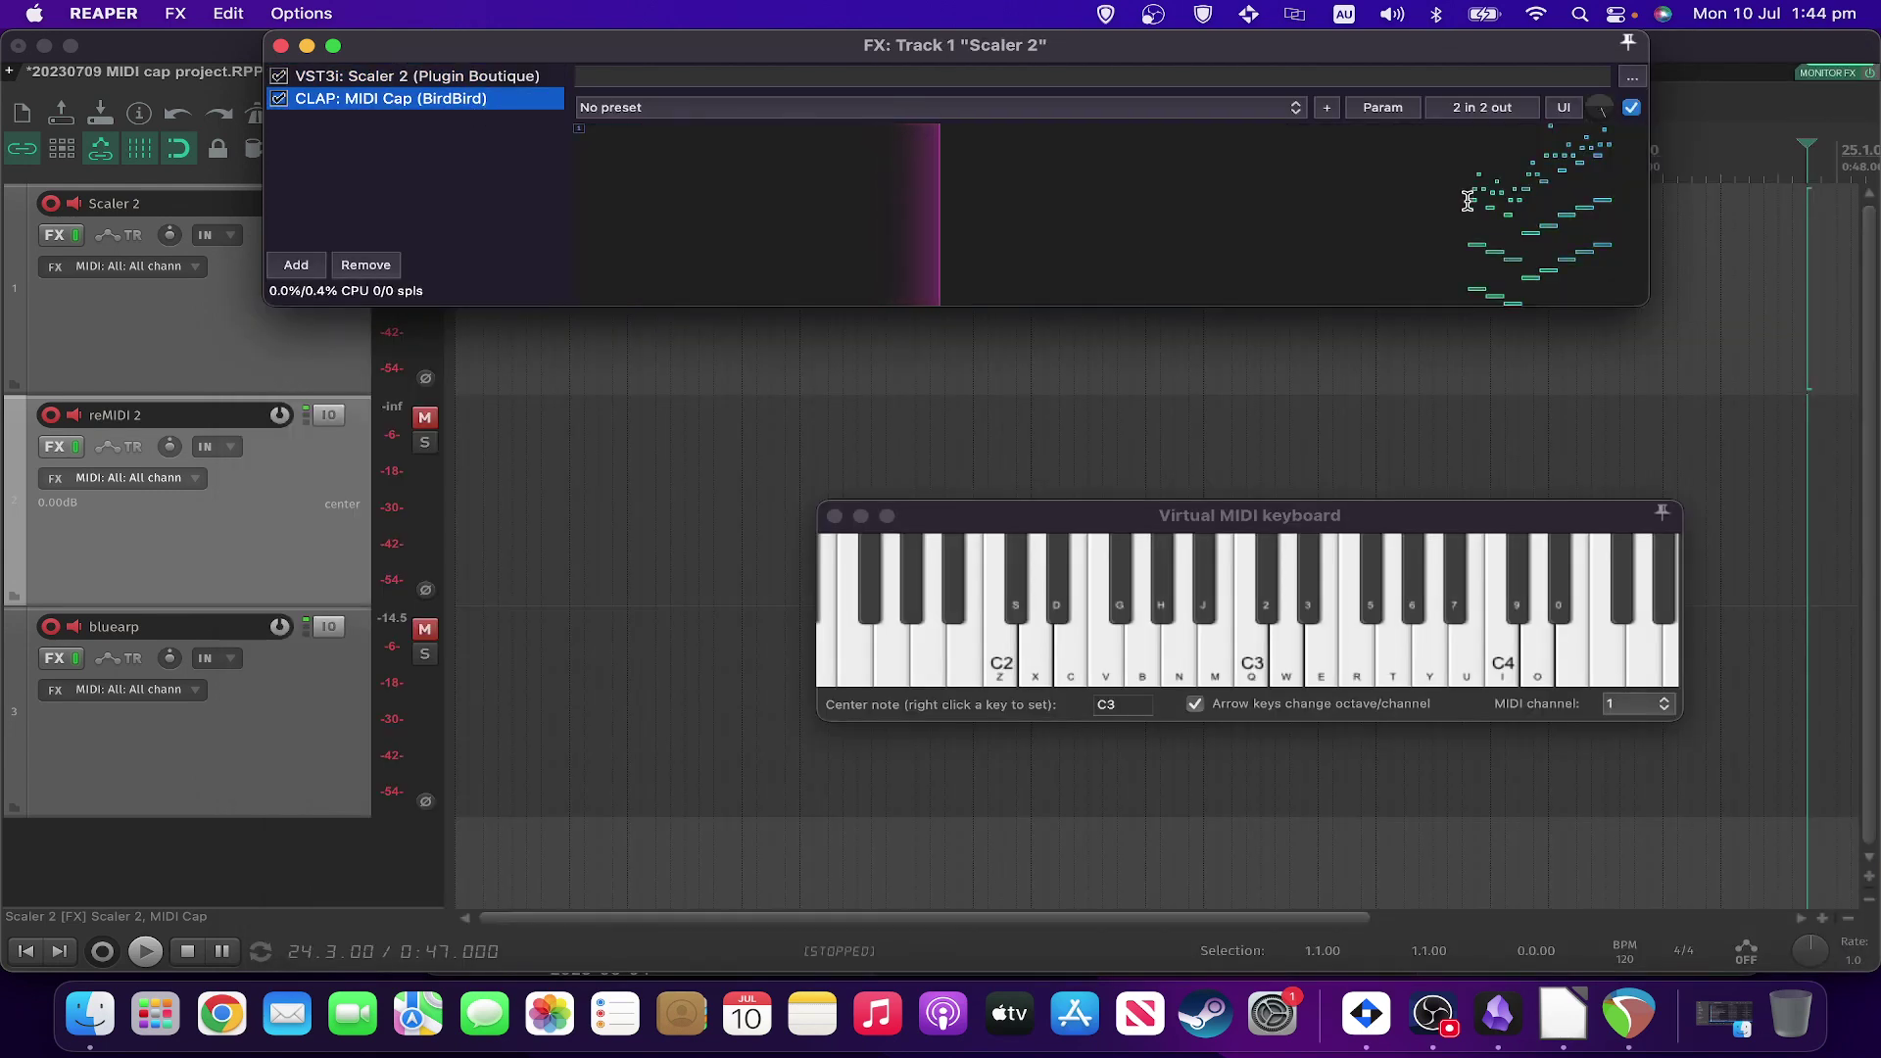
Step: Mark the captured chord notes in MIDI Cap, then show Scaler 2's interface
click(1450, 203)
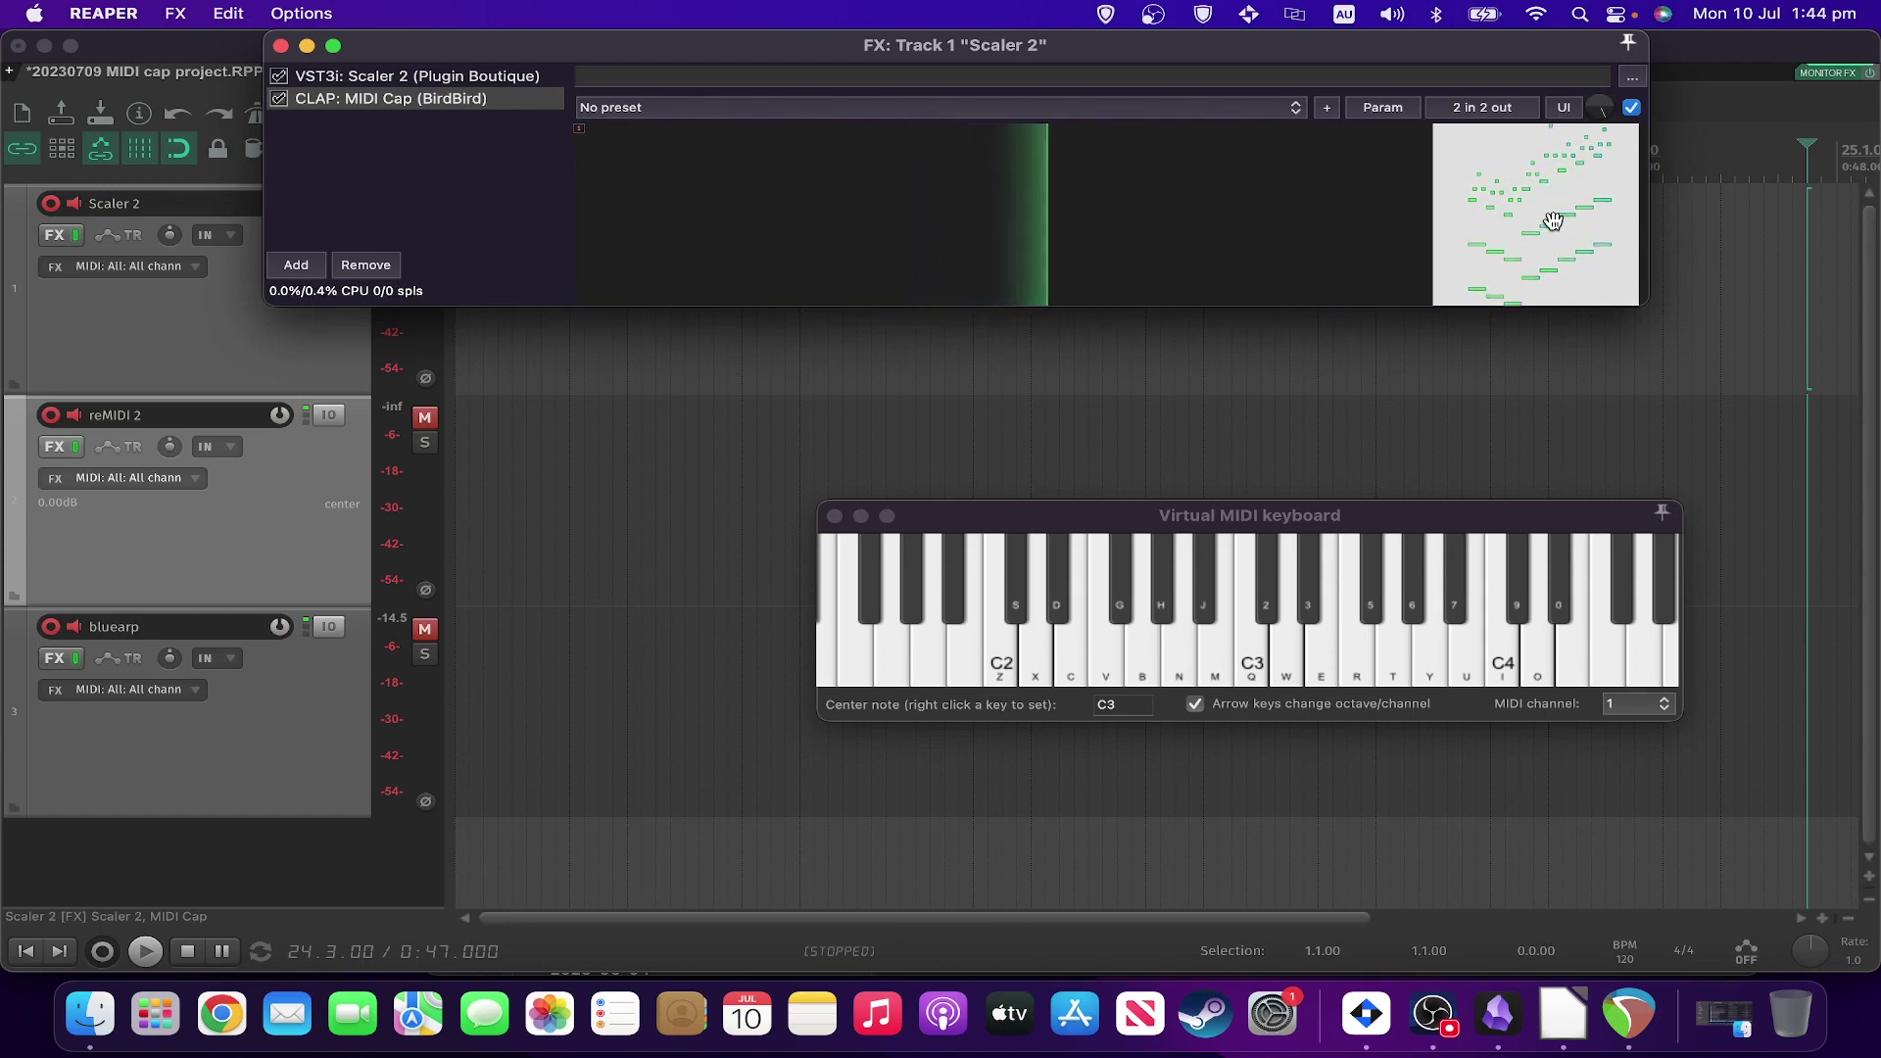
click(475, 69)
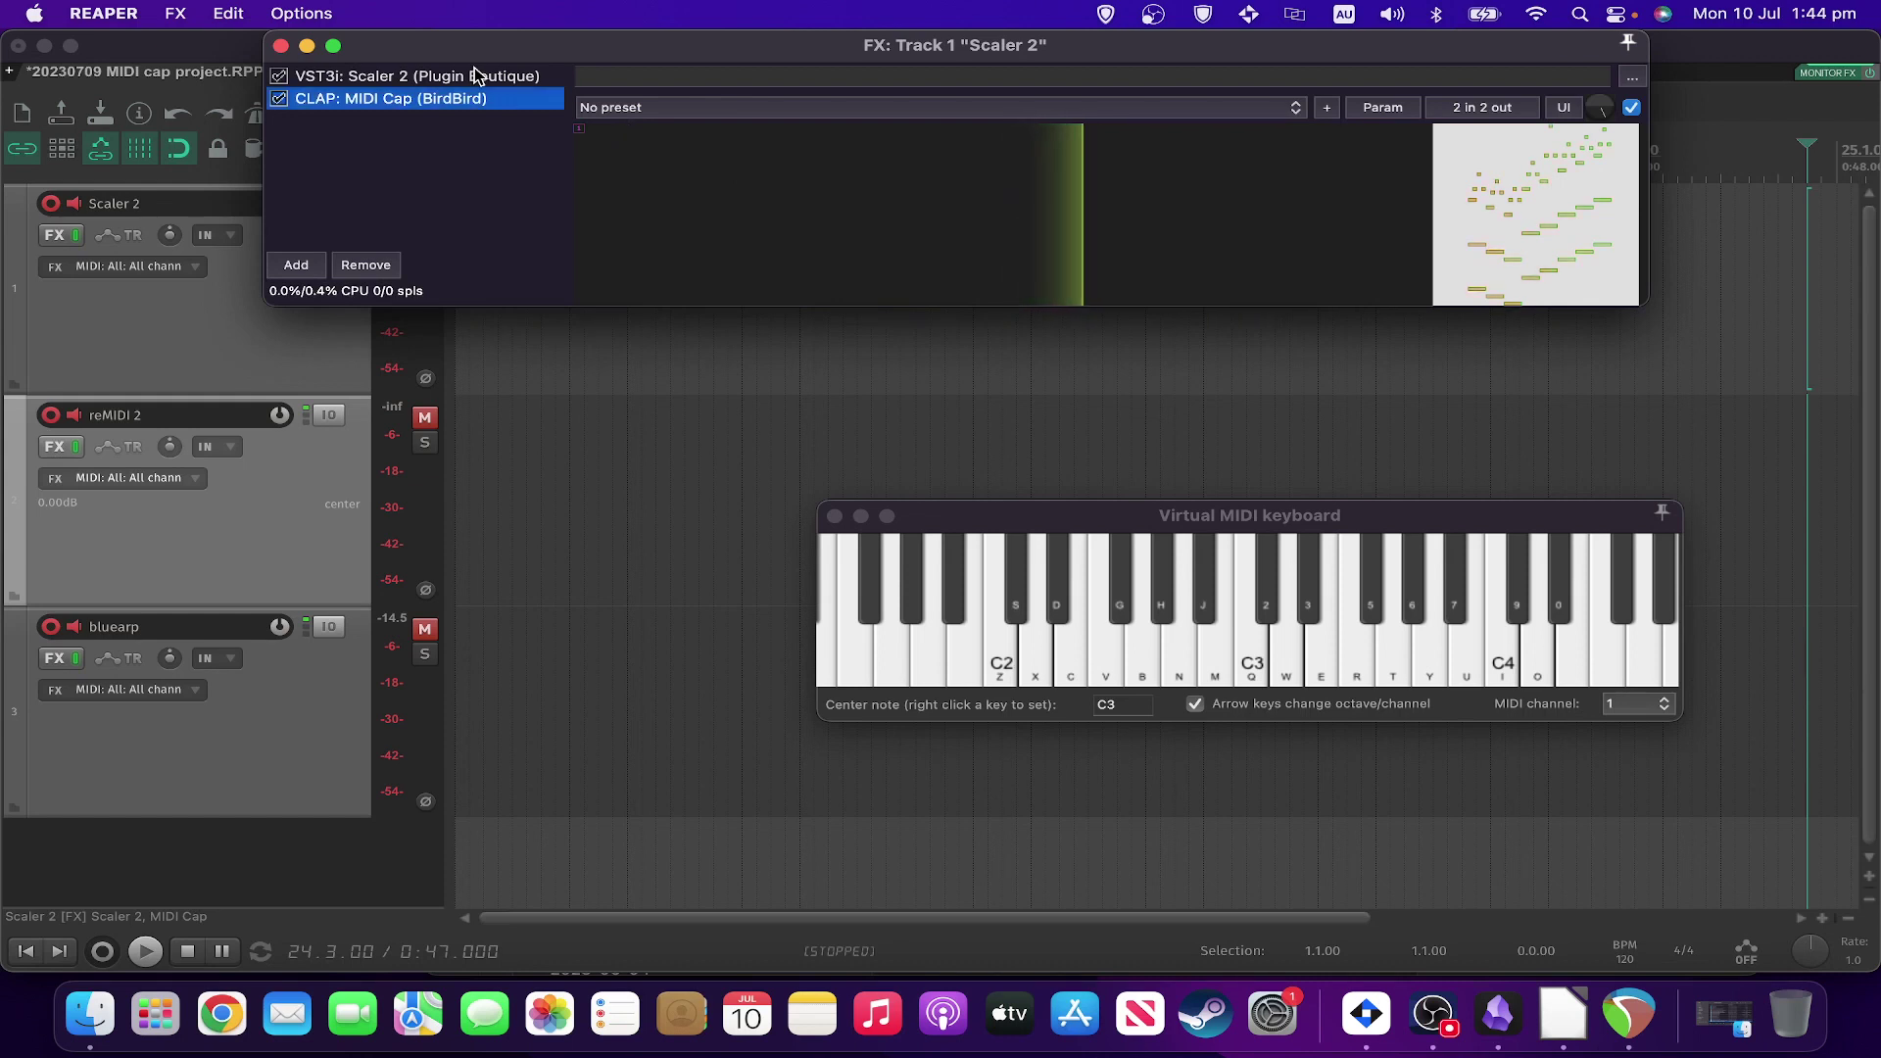
click(475, 75)
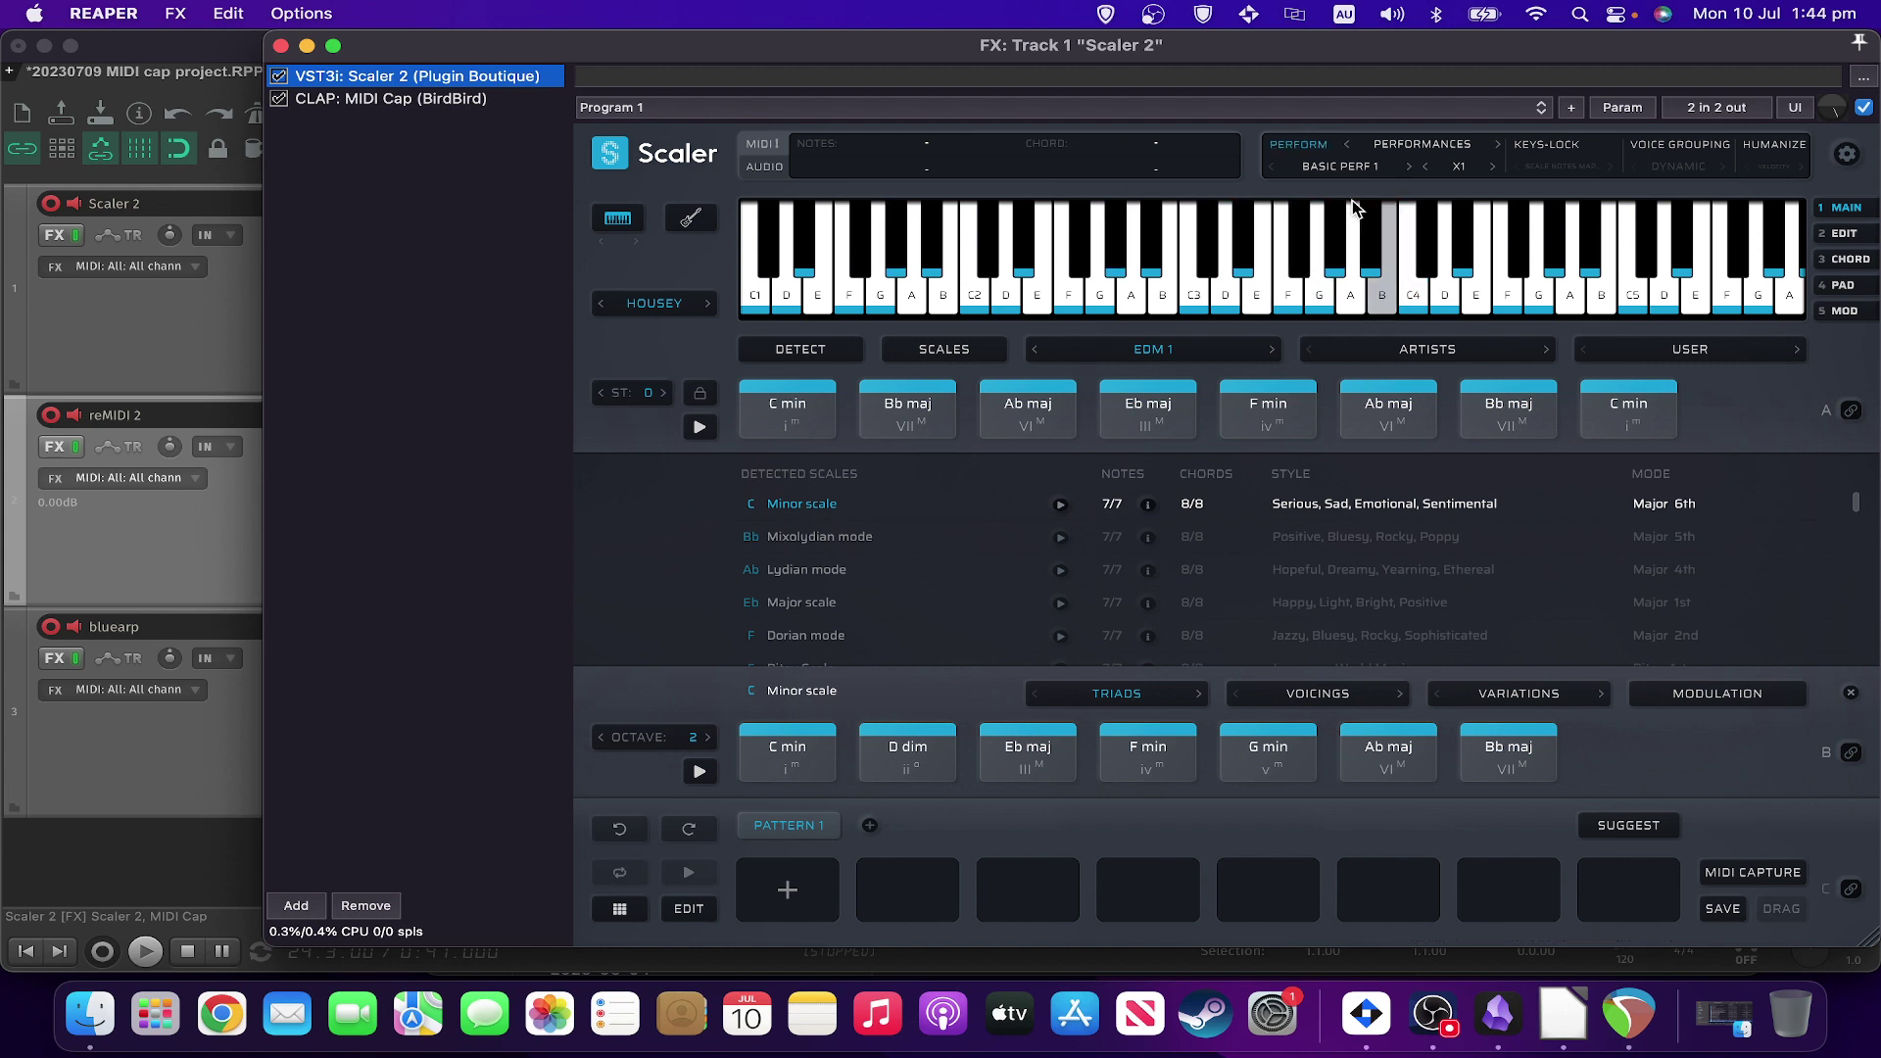
Step: Turn off PERFORM, play and stop section A's C minor progression, then return to MIDI Cap
click(1279, 157)
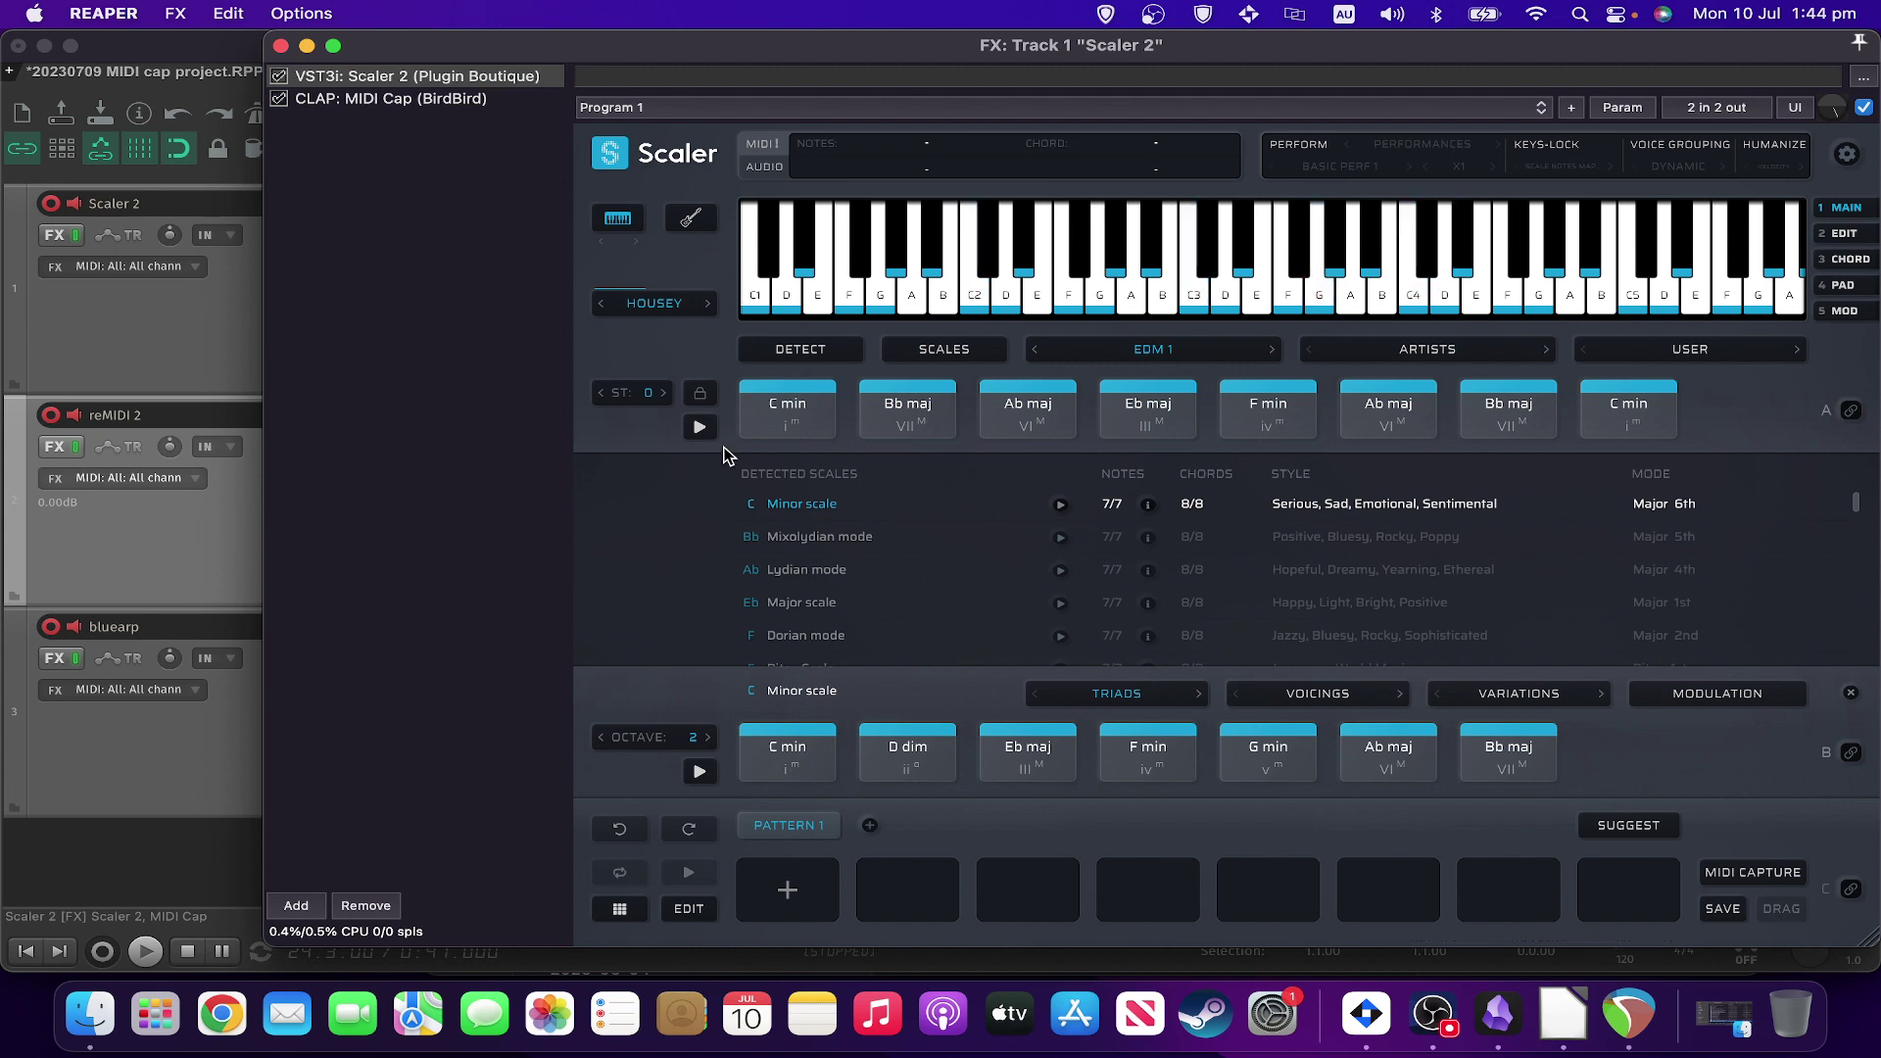
click(697, 428)
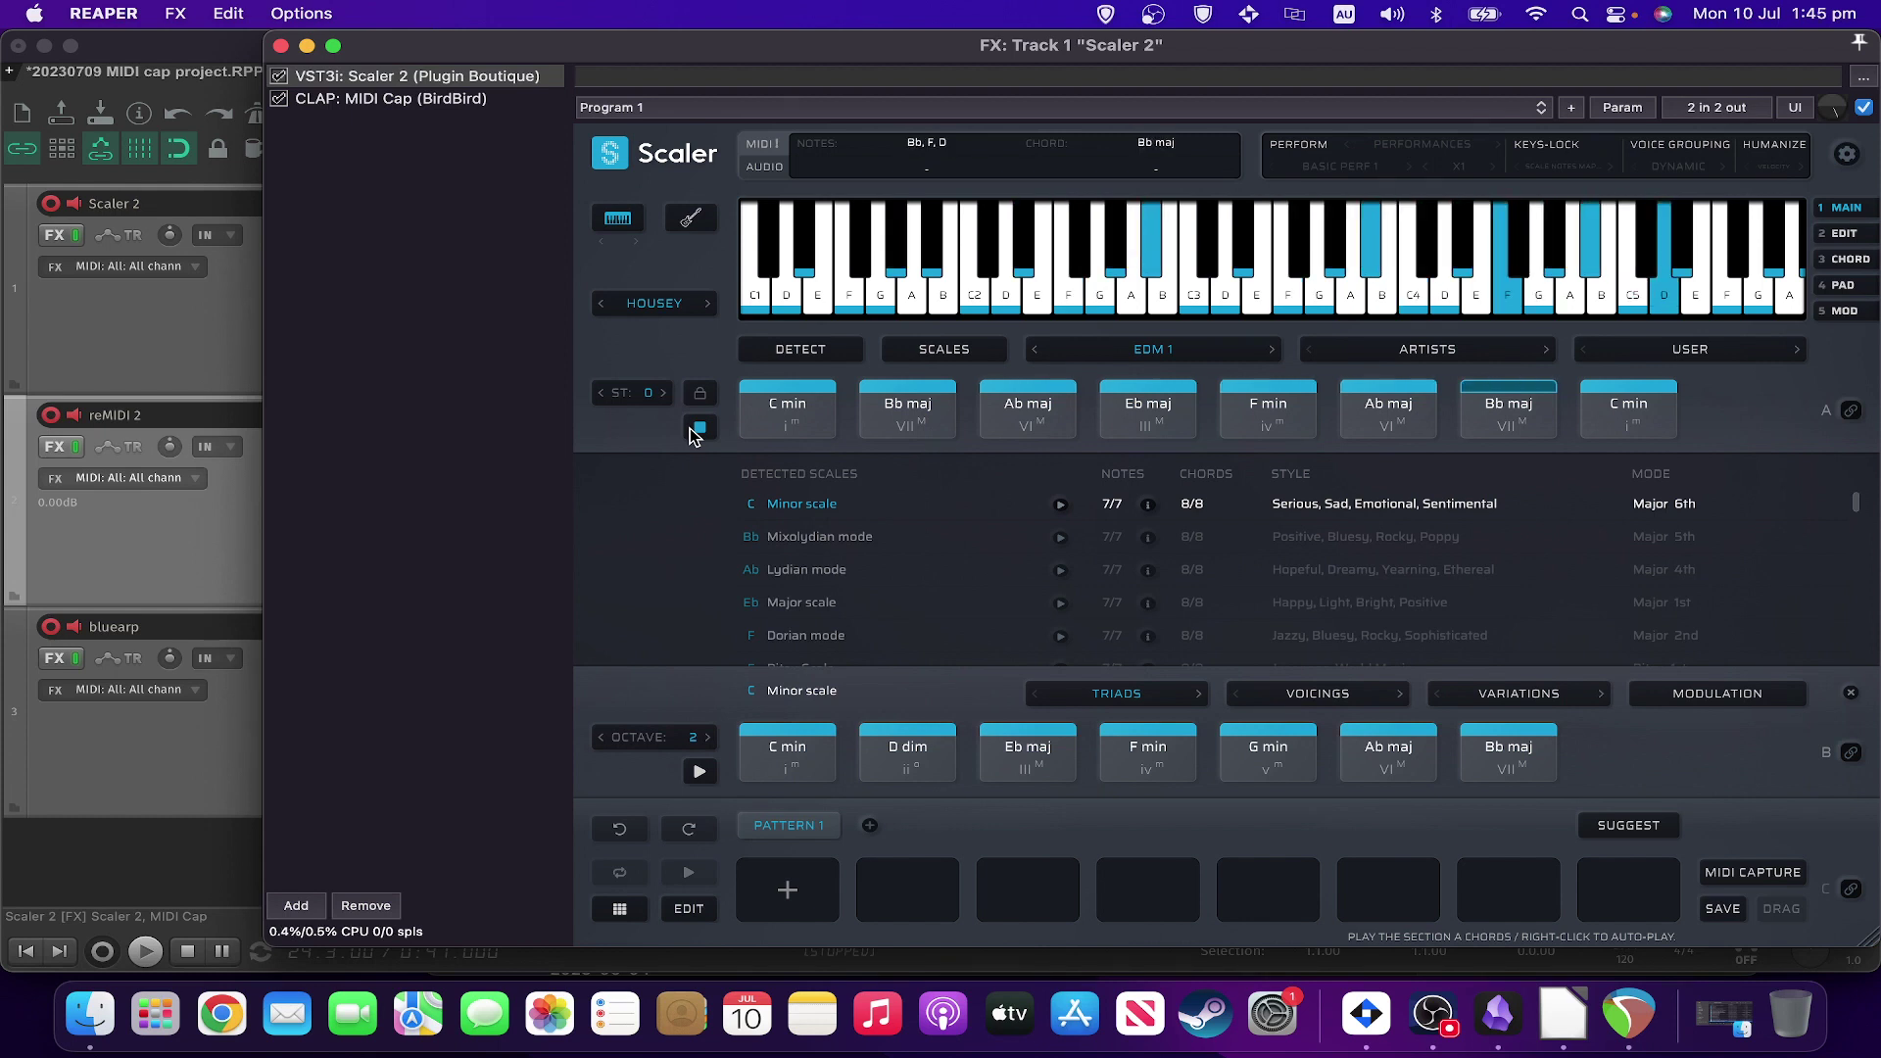
click(695, 431)
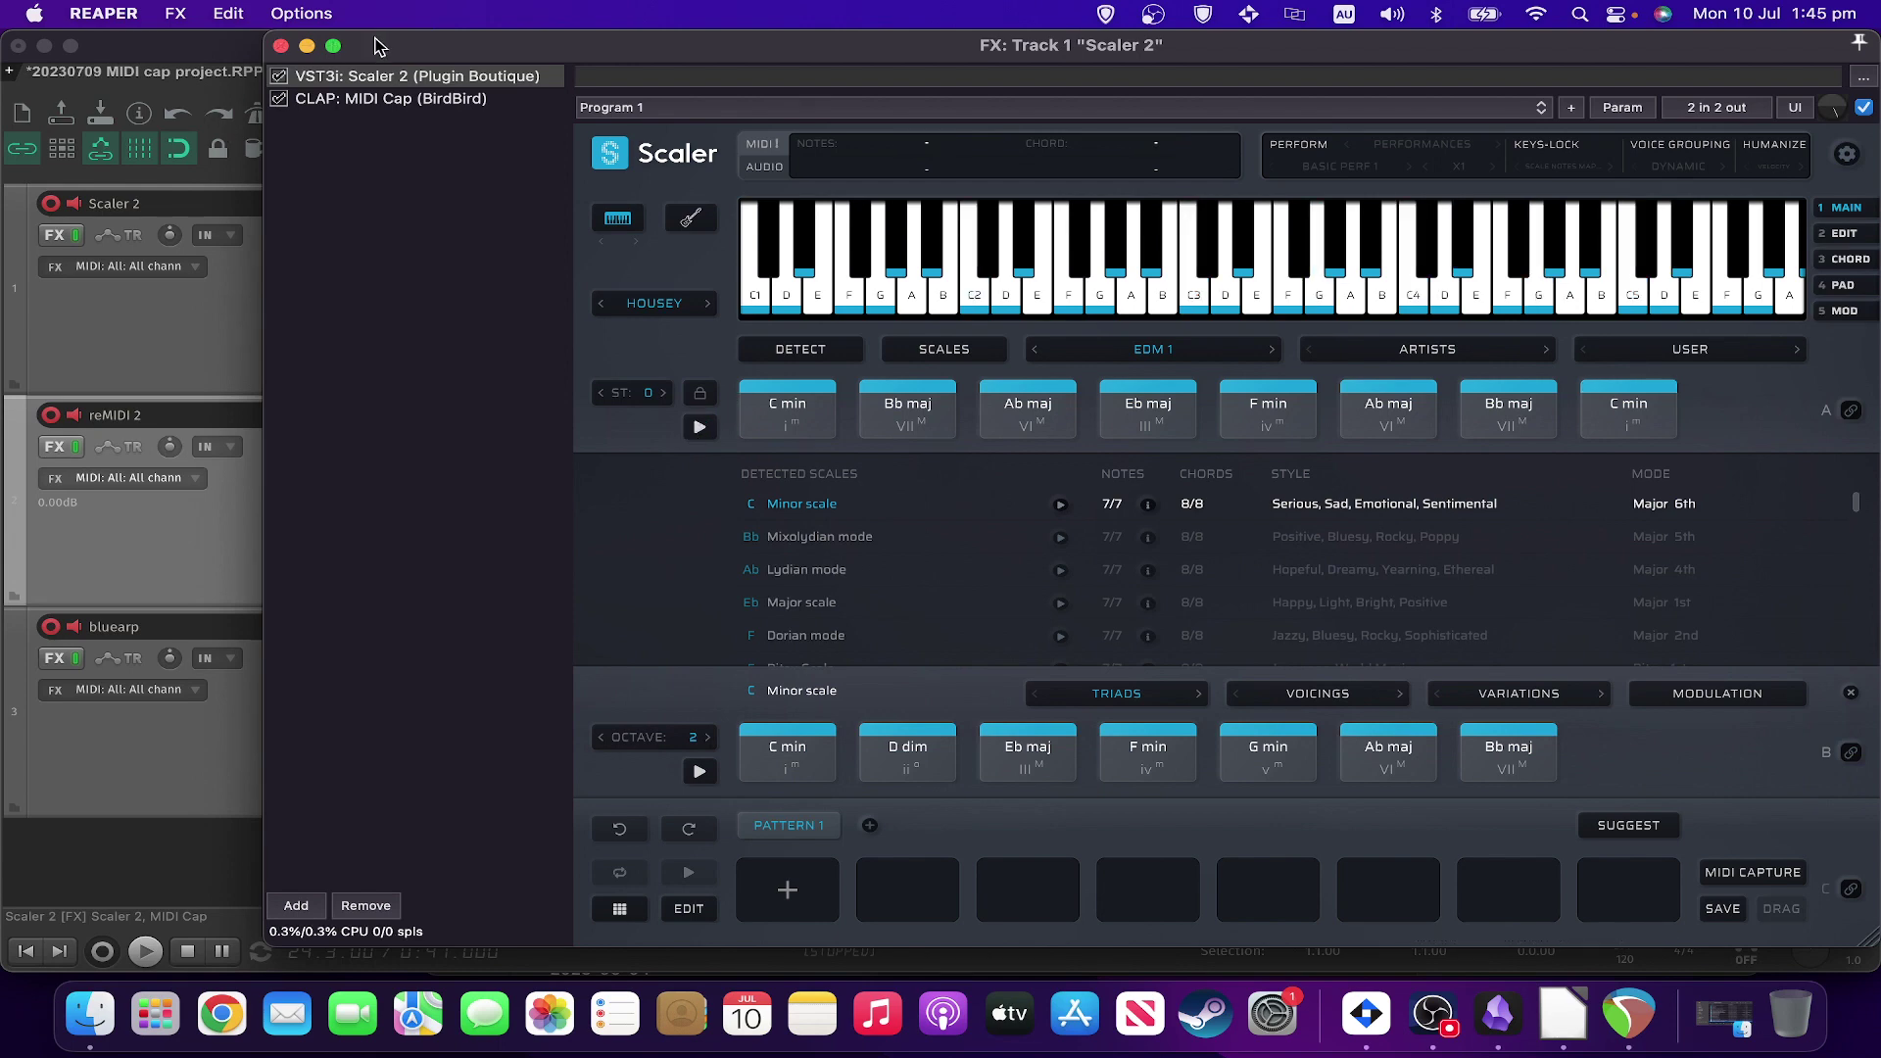
click(385, 98)
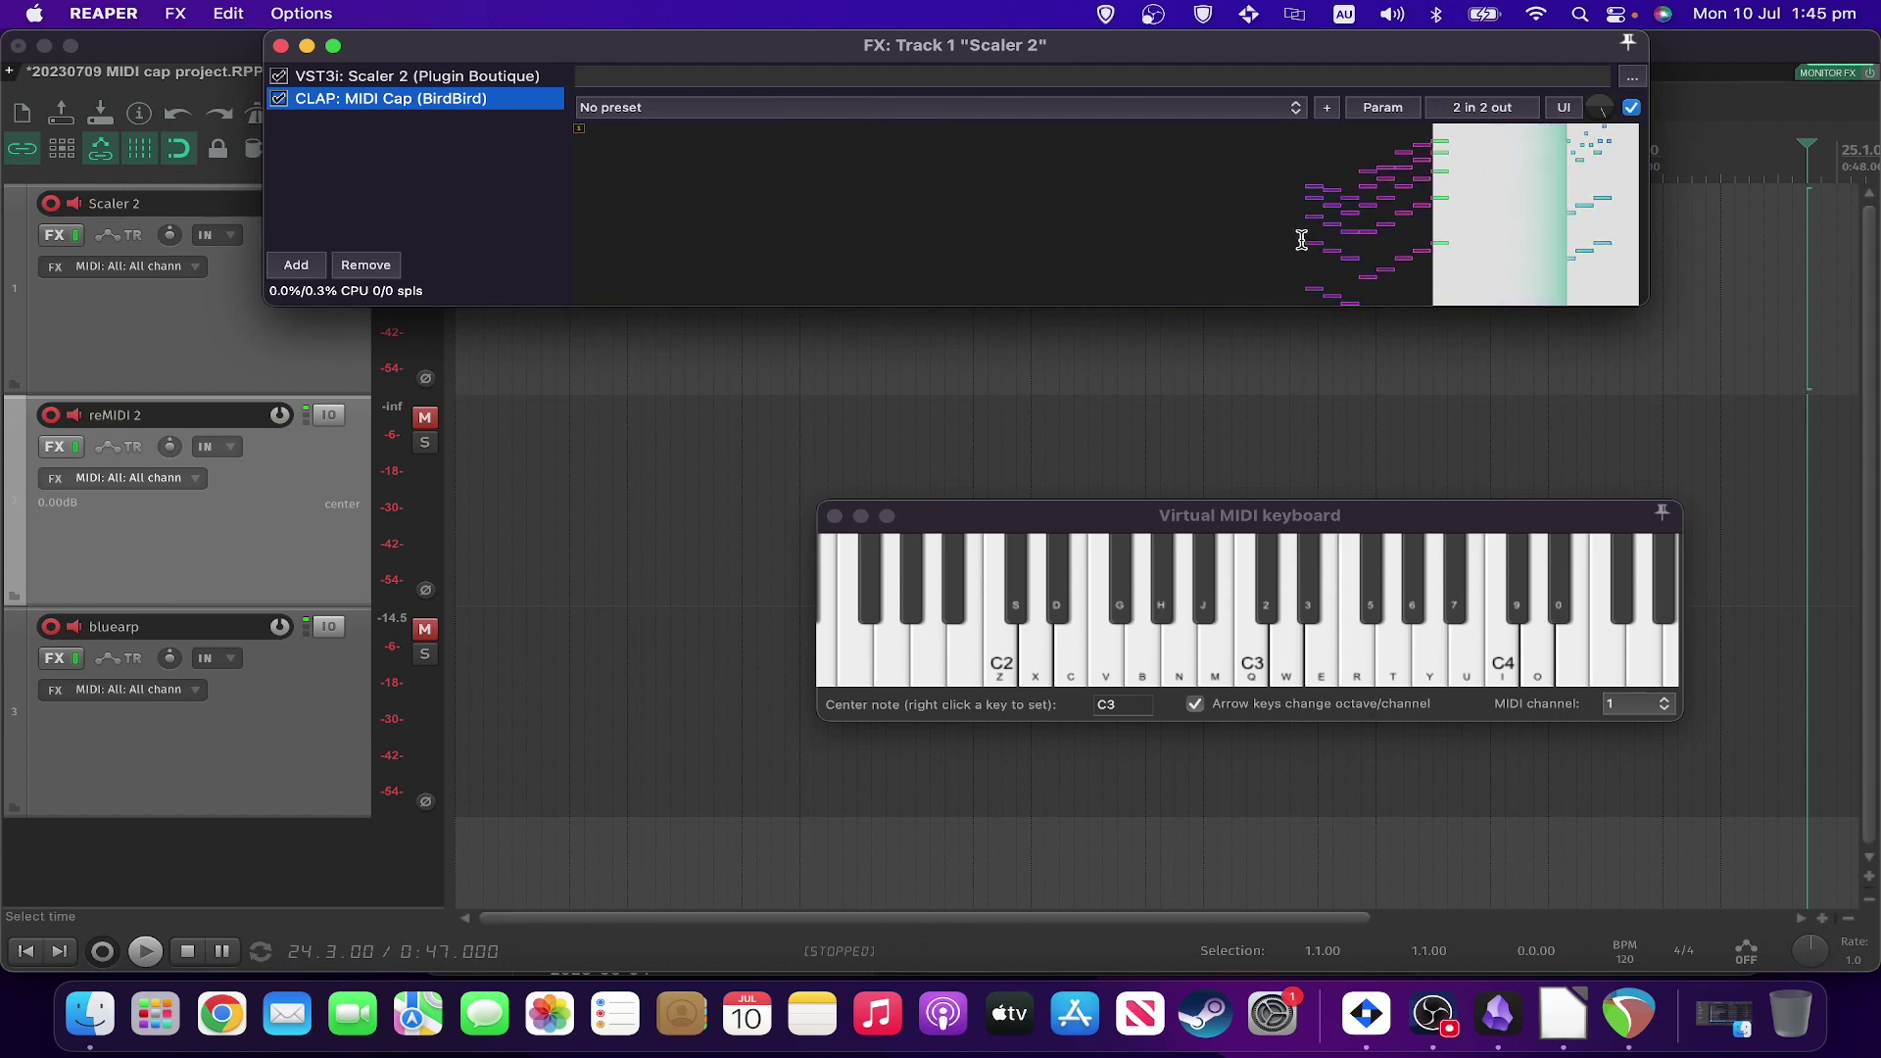
Step: Select the captured Scaler 2 chord notes in MIDI Cap and close the FX window with Escape
drag(1295, 239, 1494, 239)
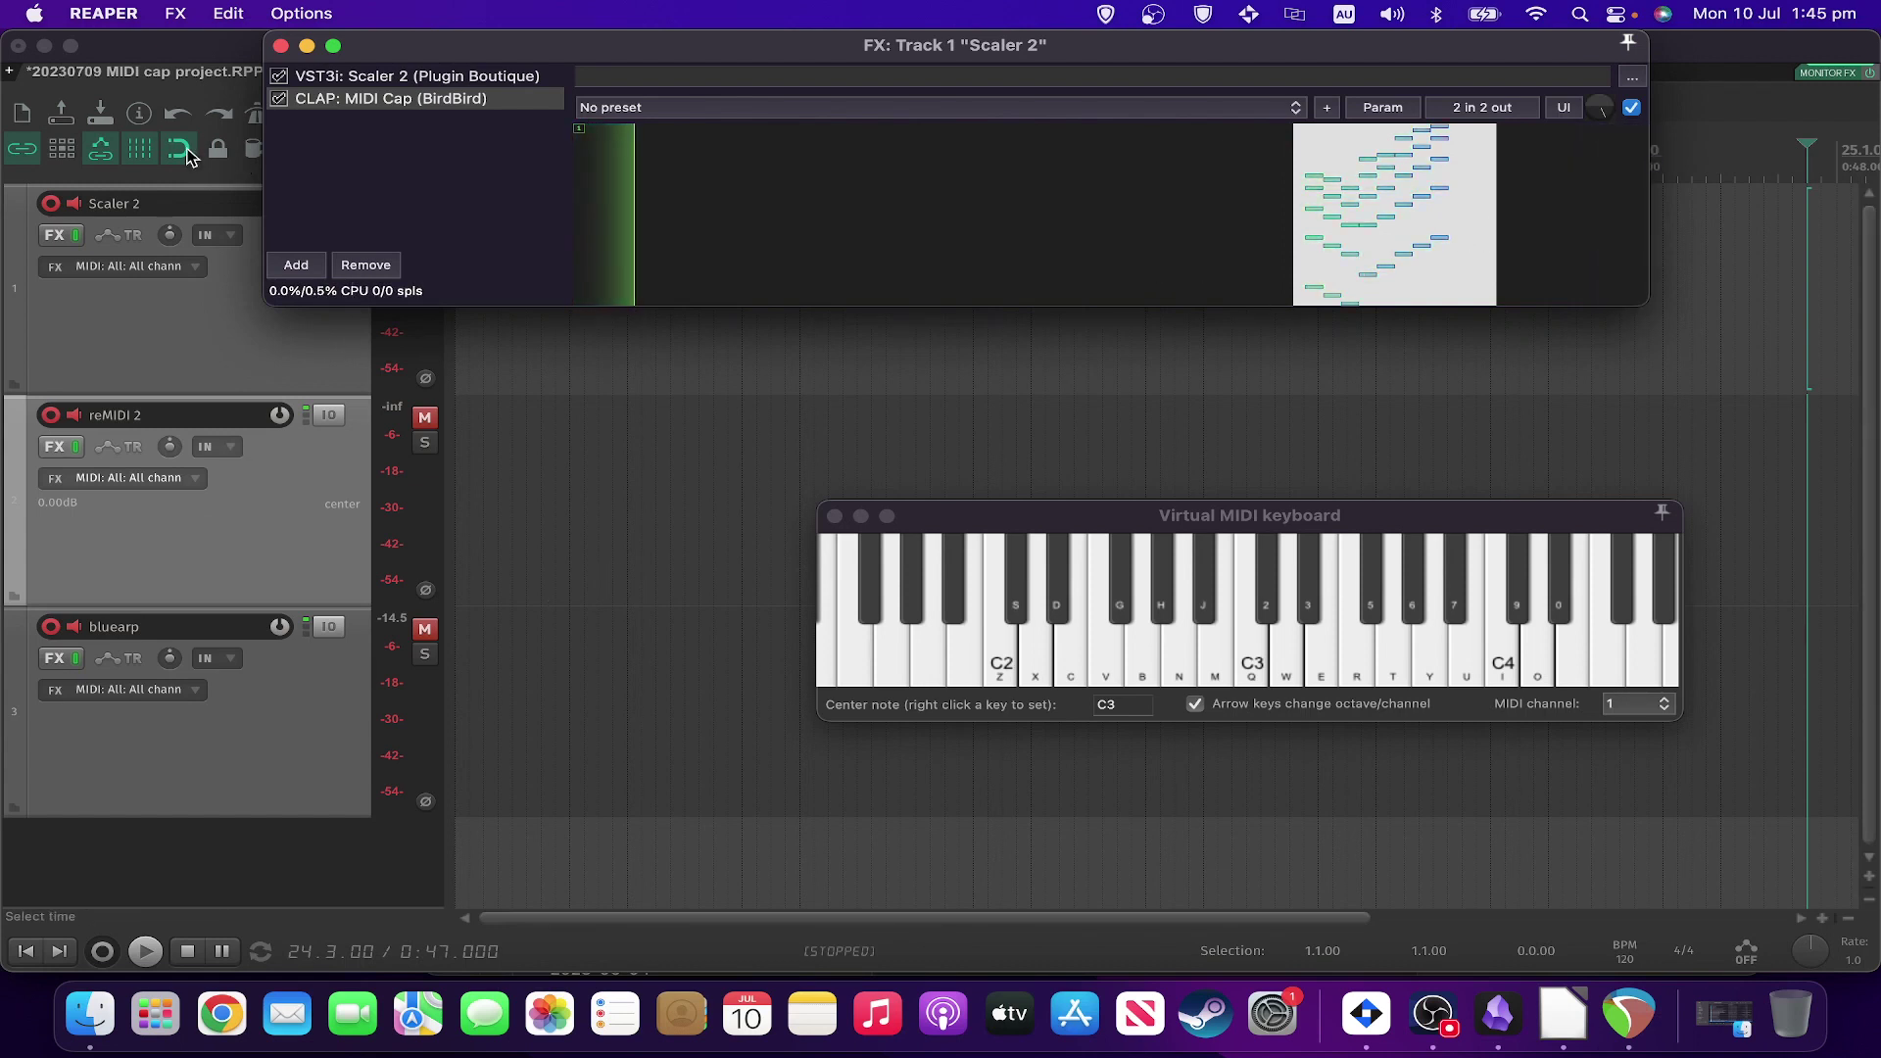
key(Escape)
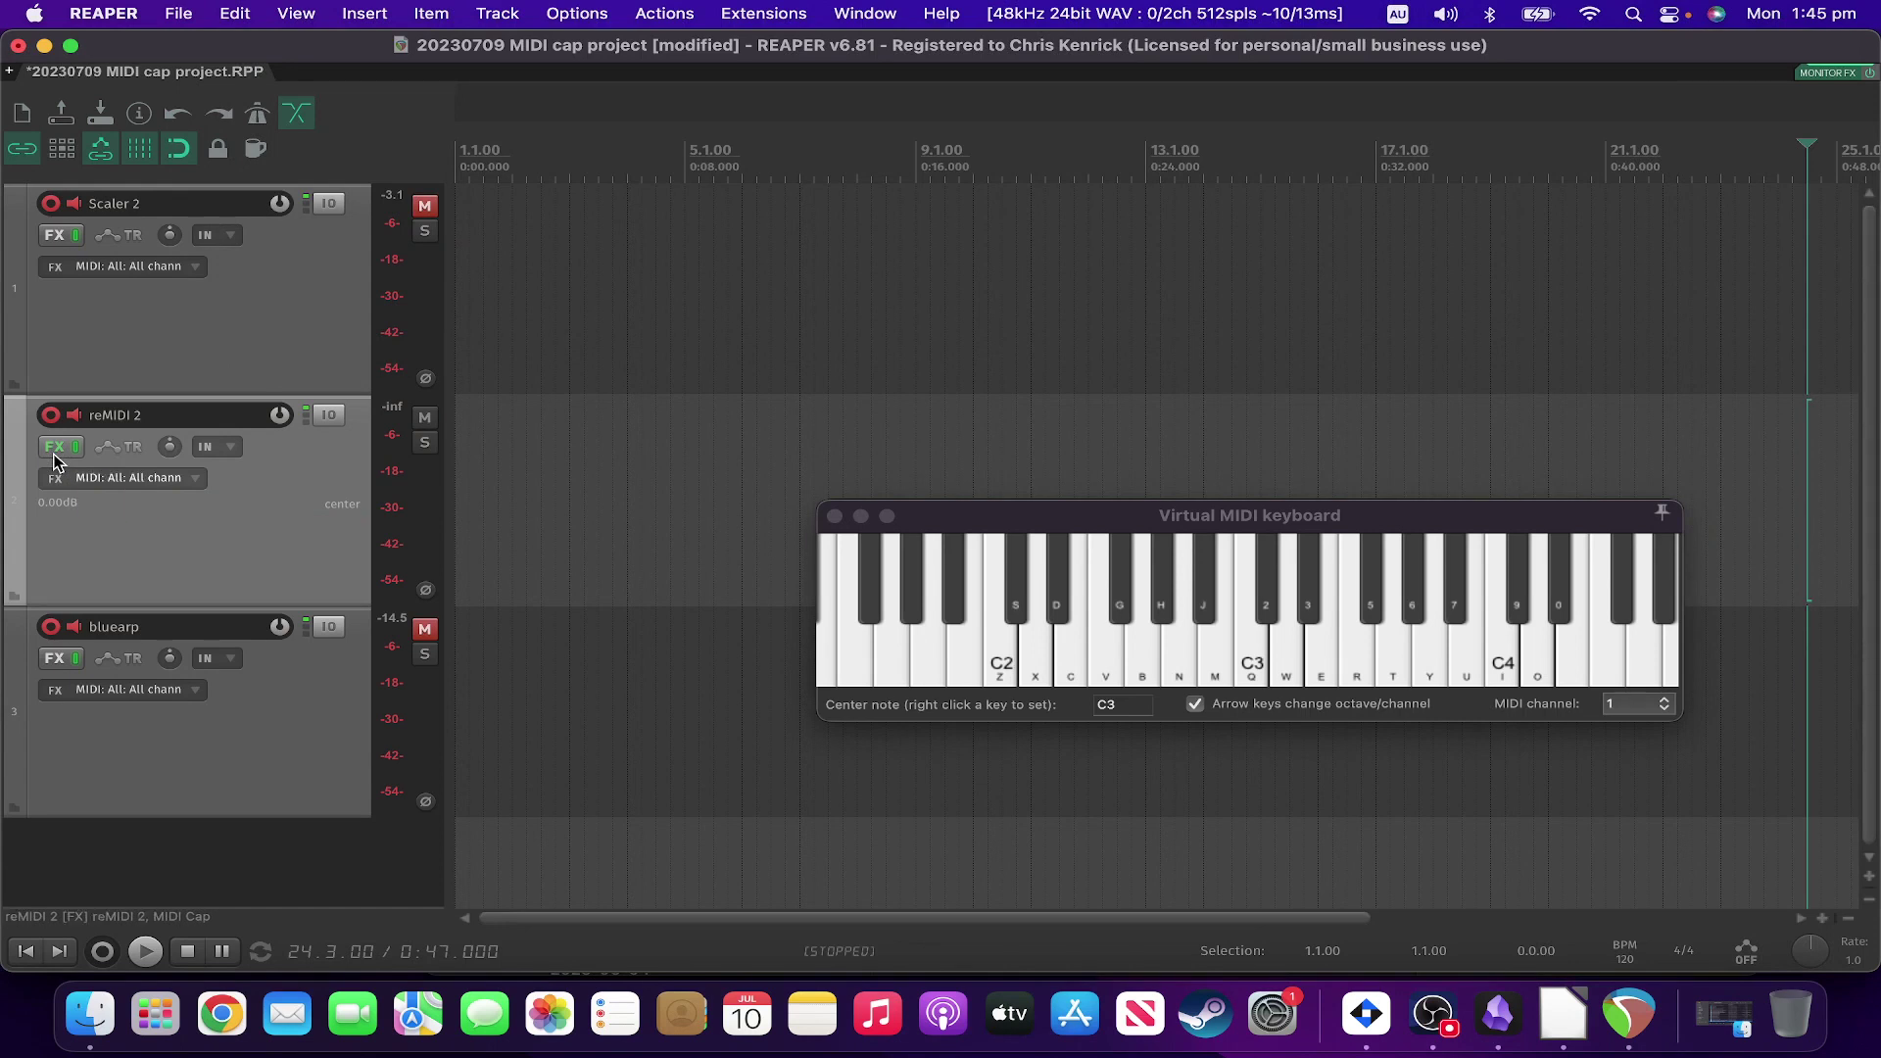
Step: Open the reMIDI 2 track's FX window, position it on screen, and move the virtual keyboard to the top
click(55, 453)
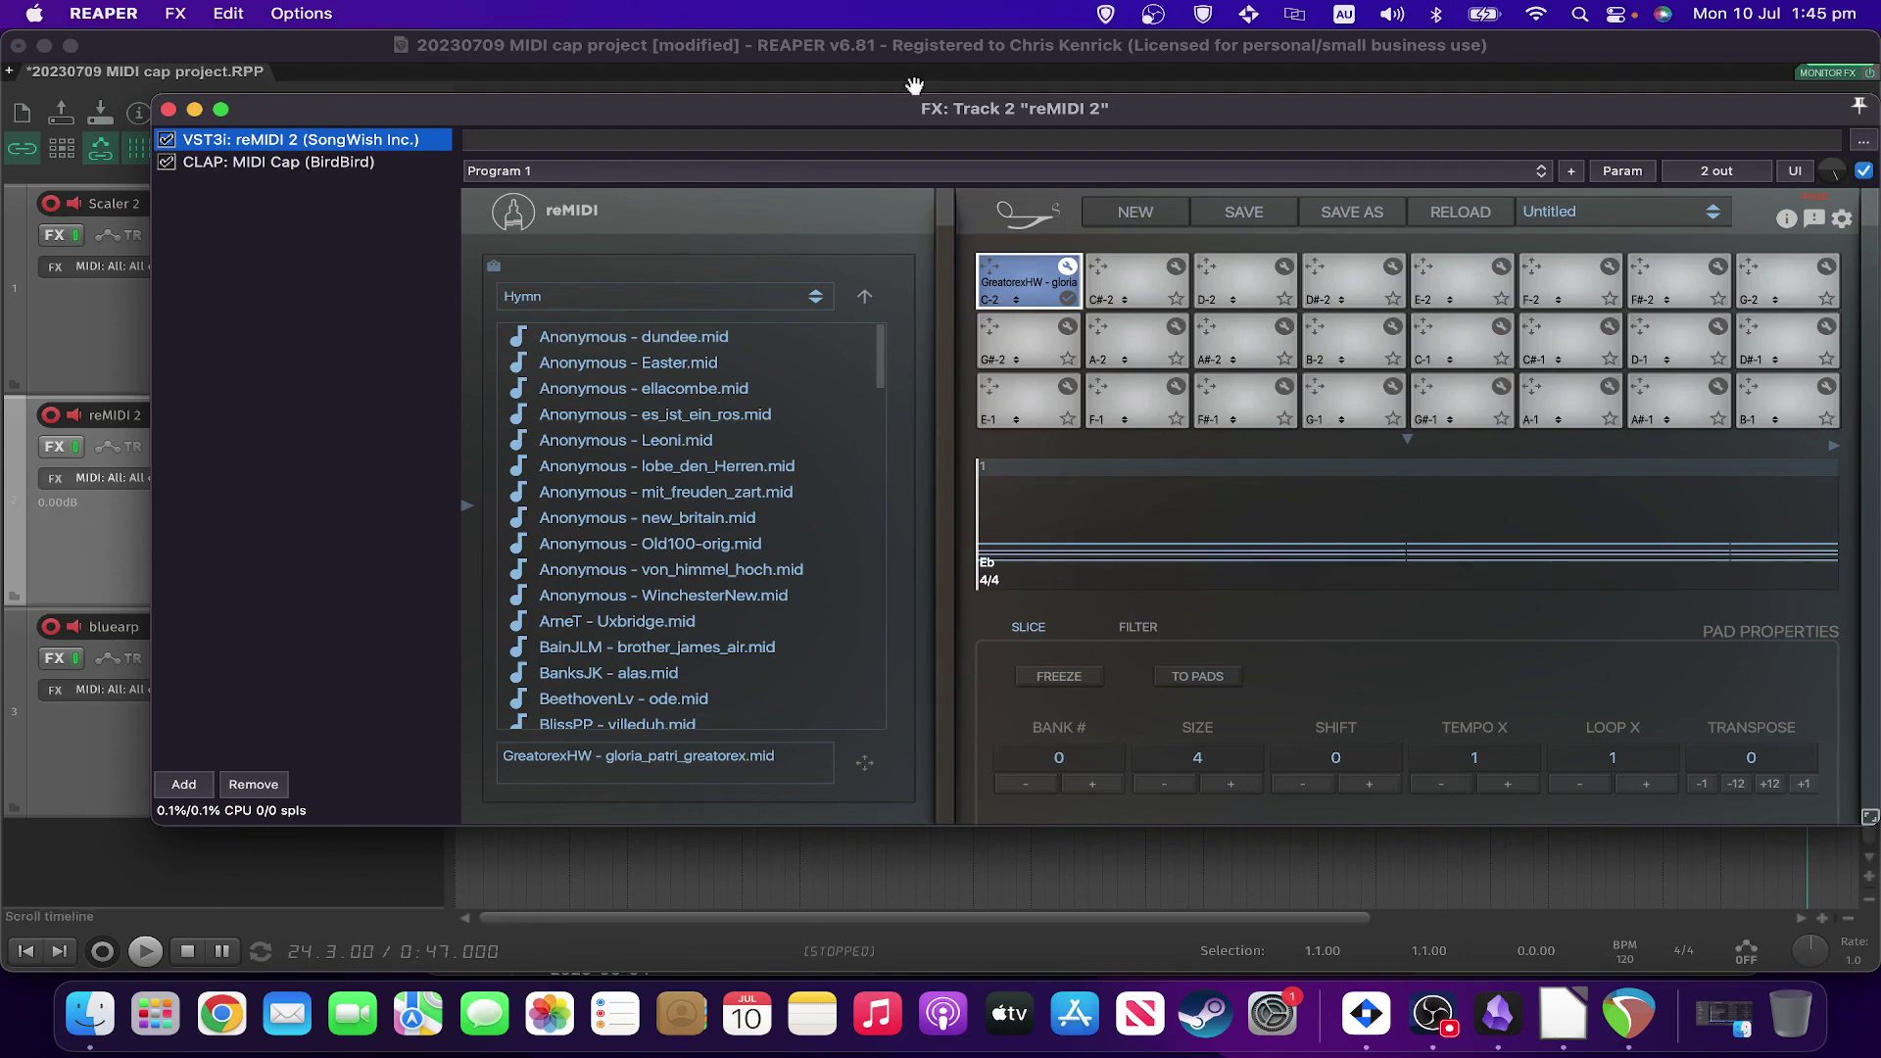
drag(931, 111, 1027, 322)
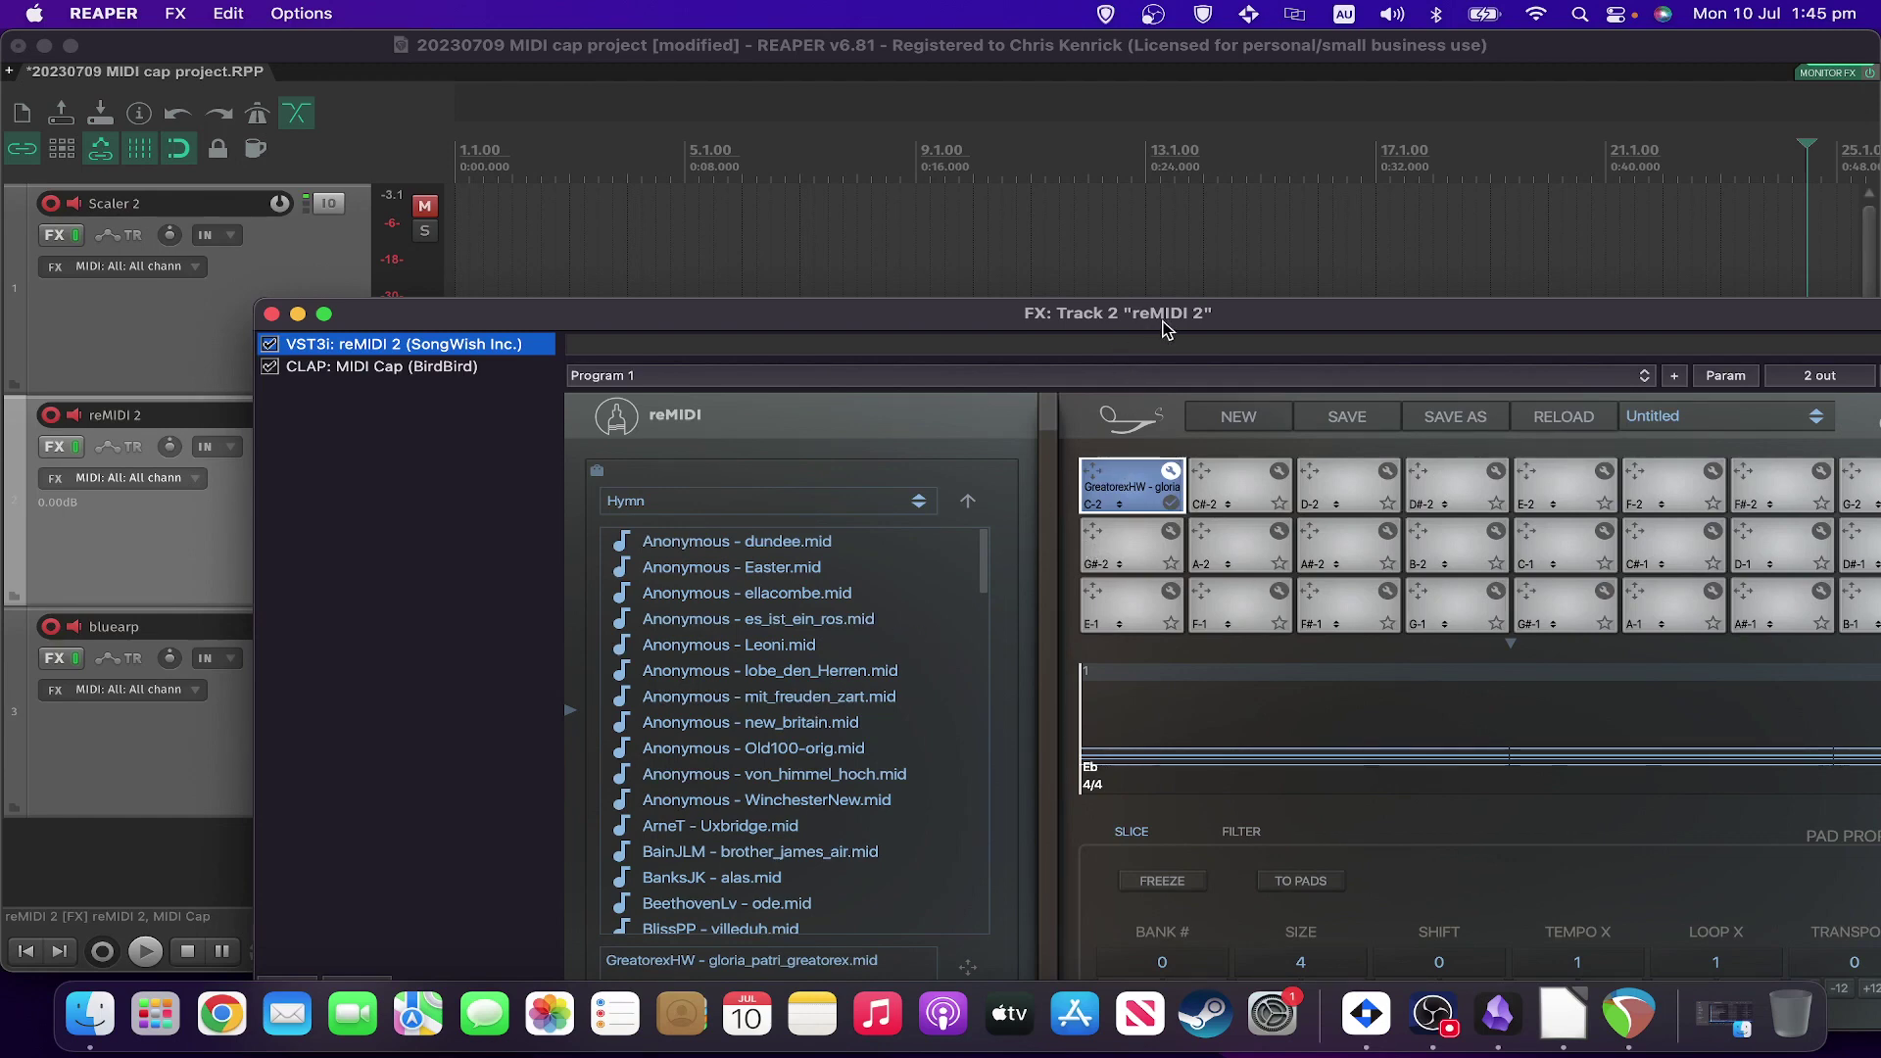
drag(1164, 328, 754, 490)
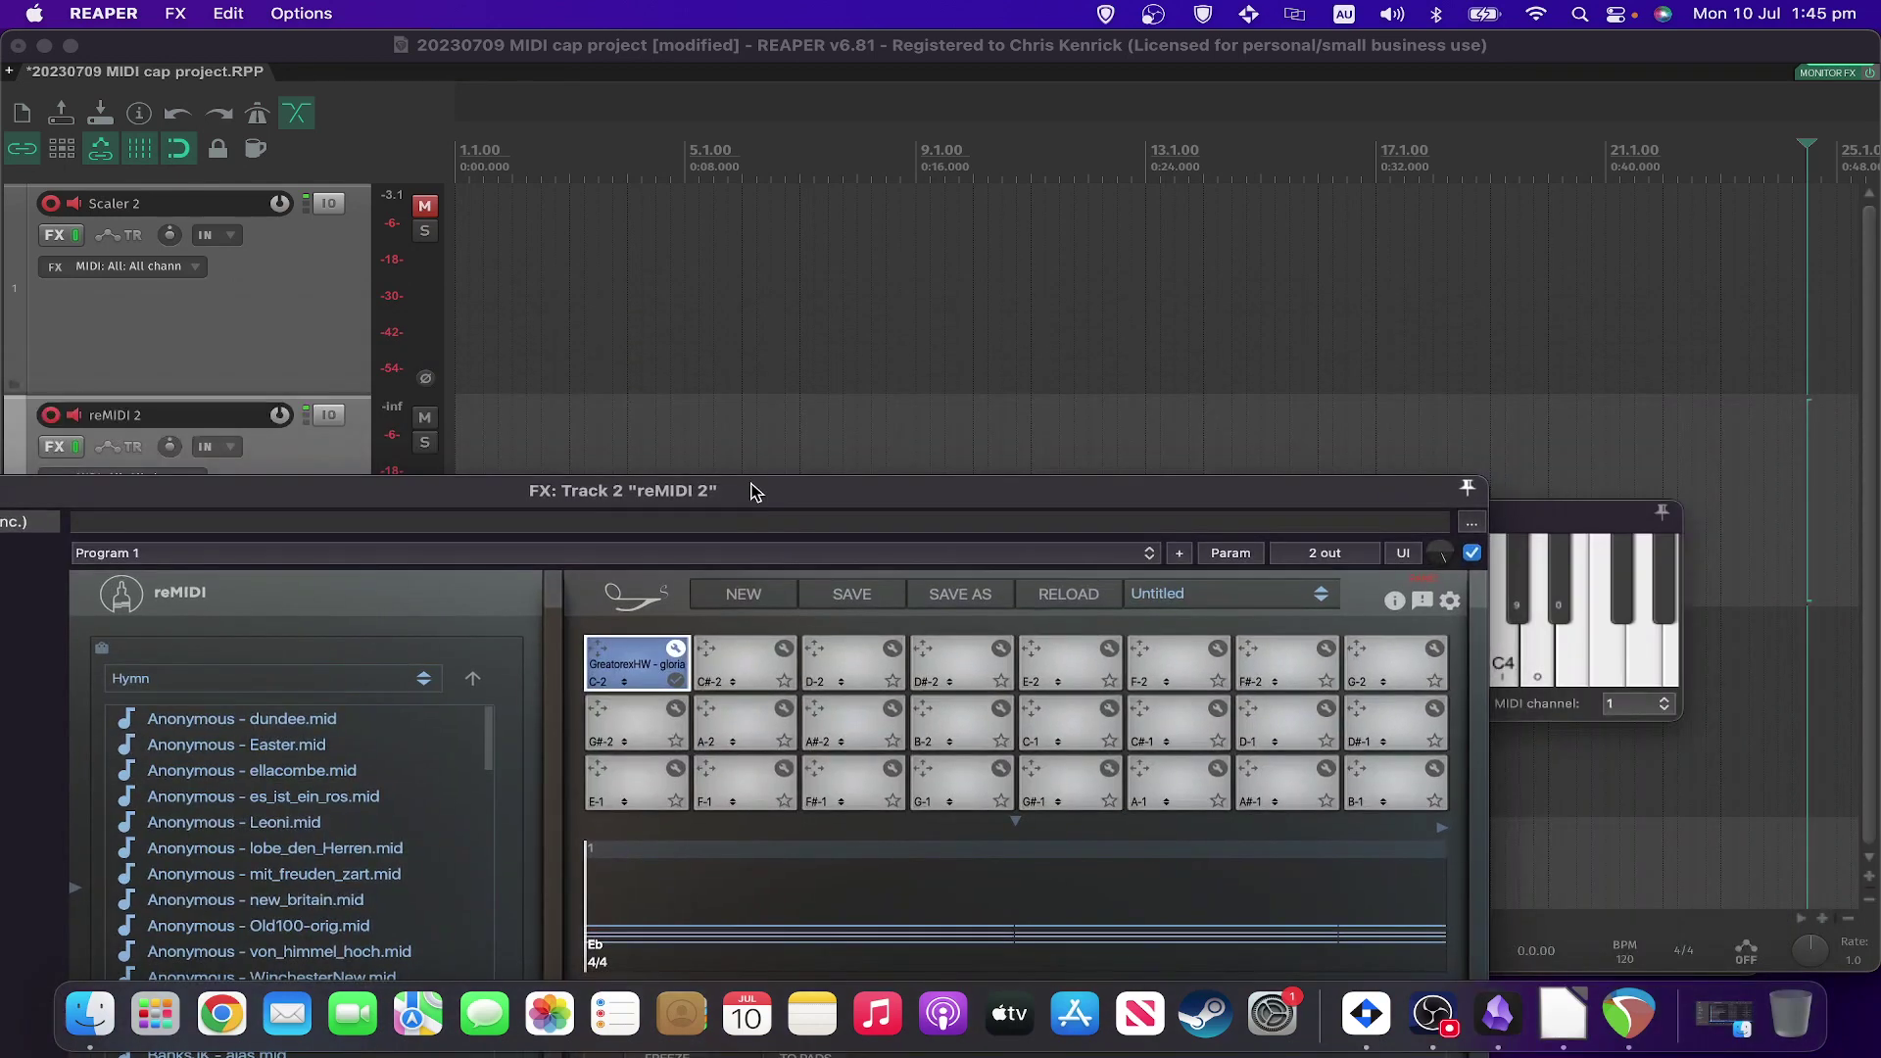
drag(1582, 512, 1431, 46)
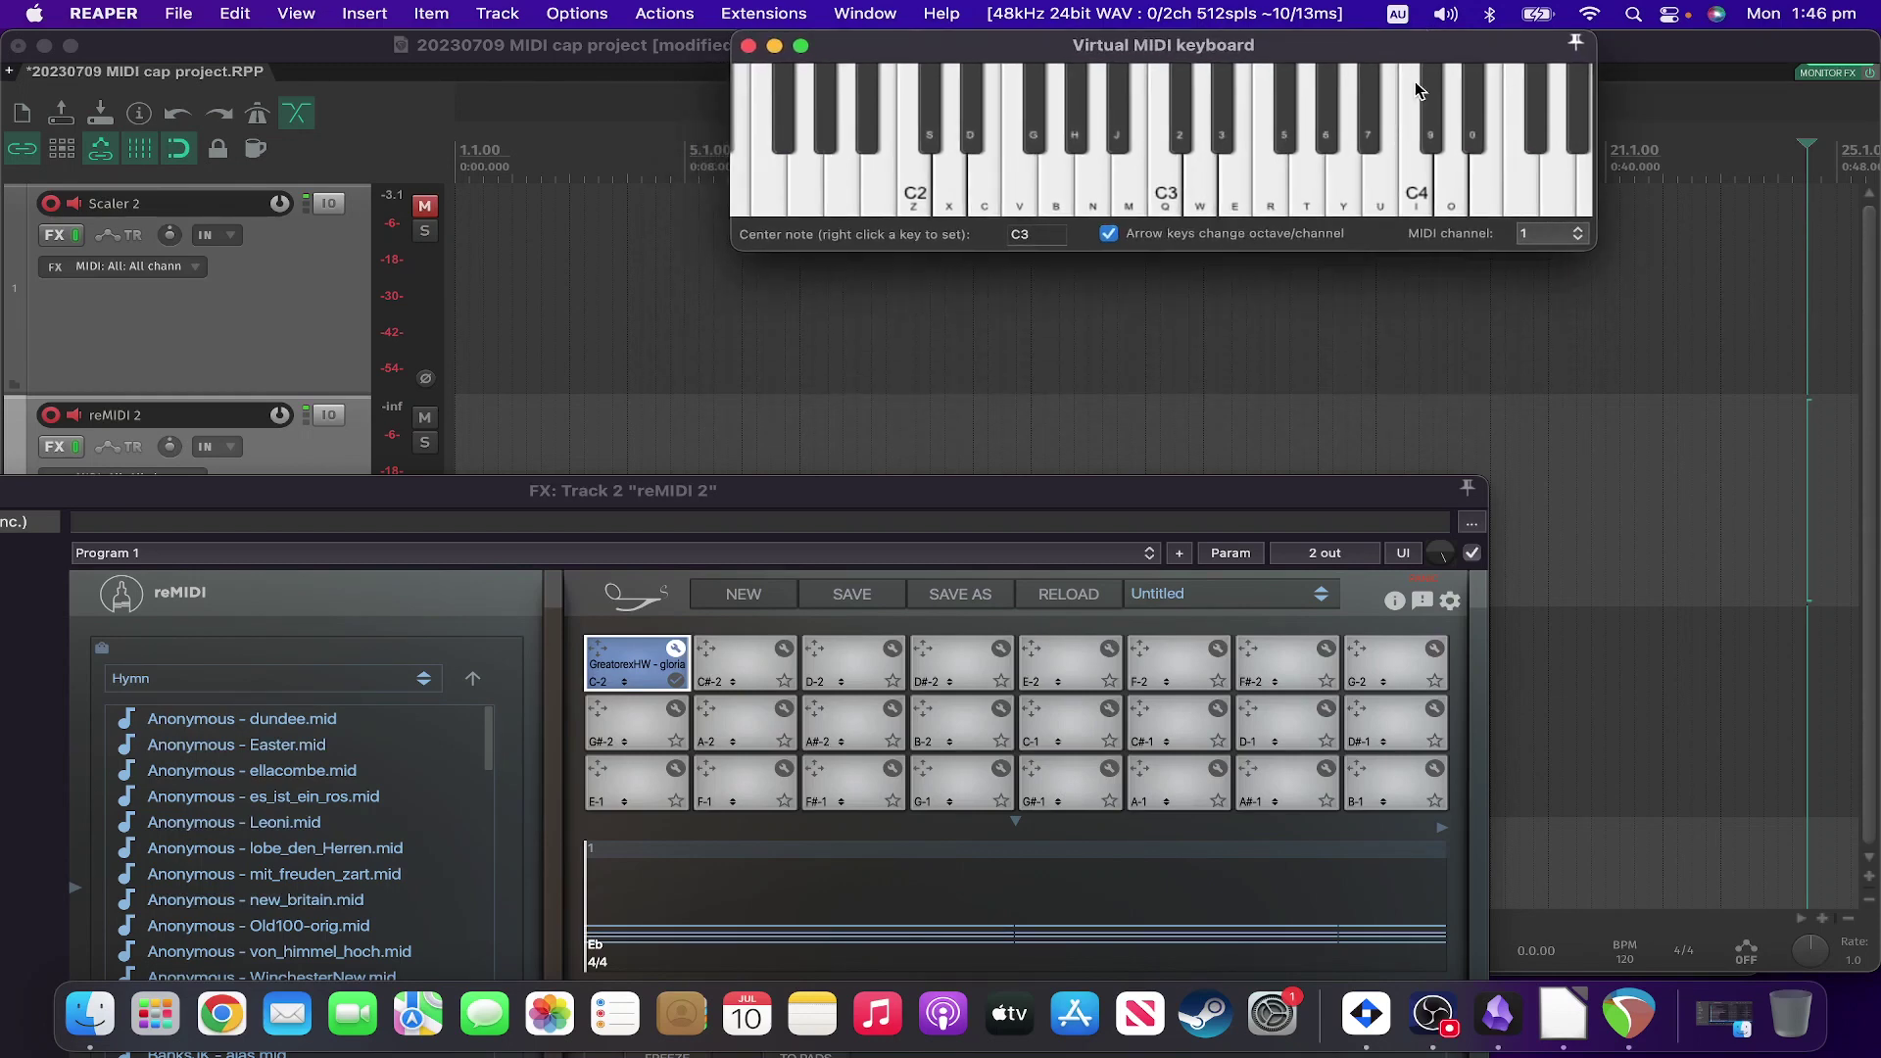
Step: Trigger reMIDI 2's Gloria Patri hymn from C3 and another virtual key, then view MIDI Cap's captured notes
drag(960, 497, 1303, 276)
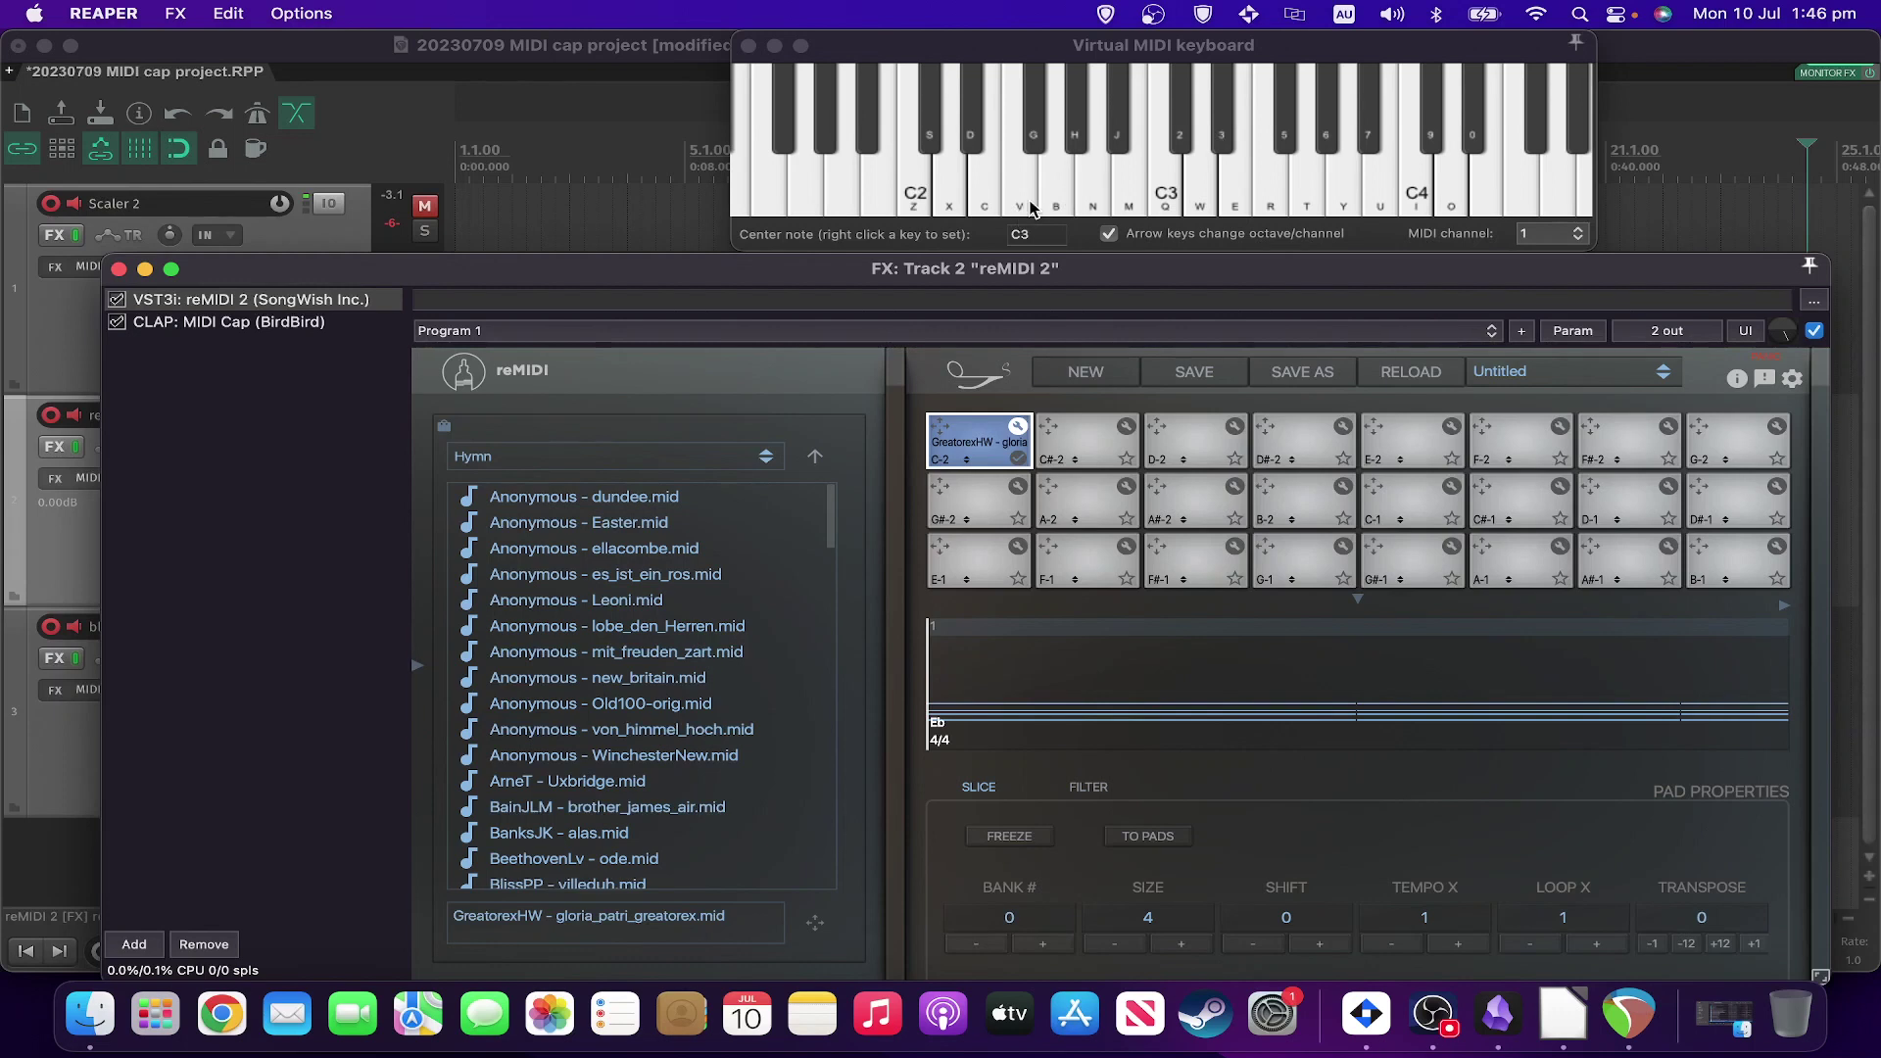
click(1060, 195)
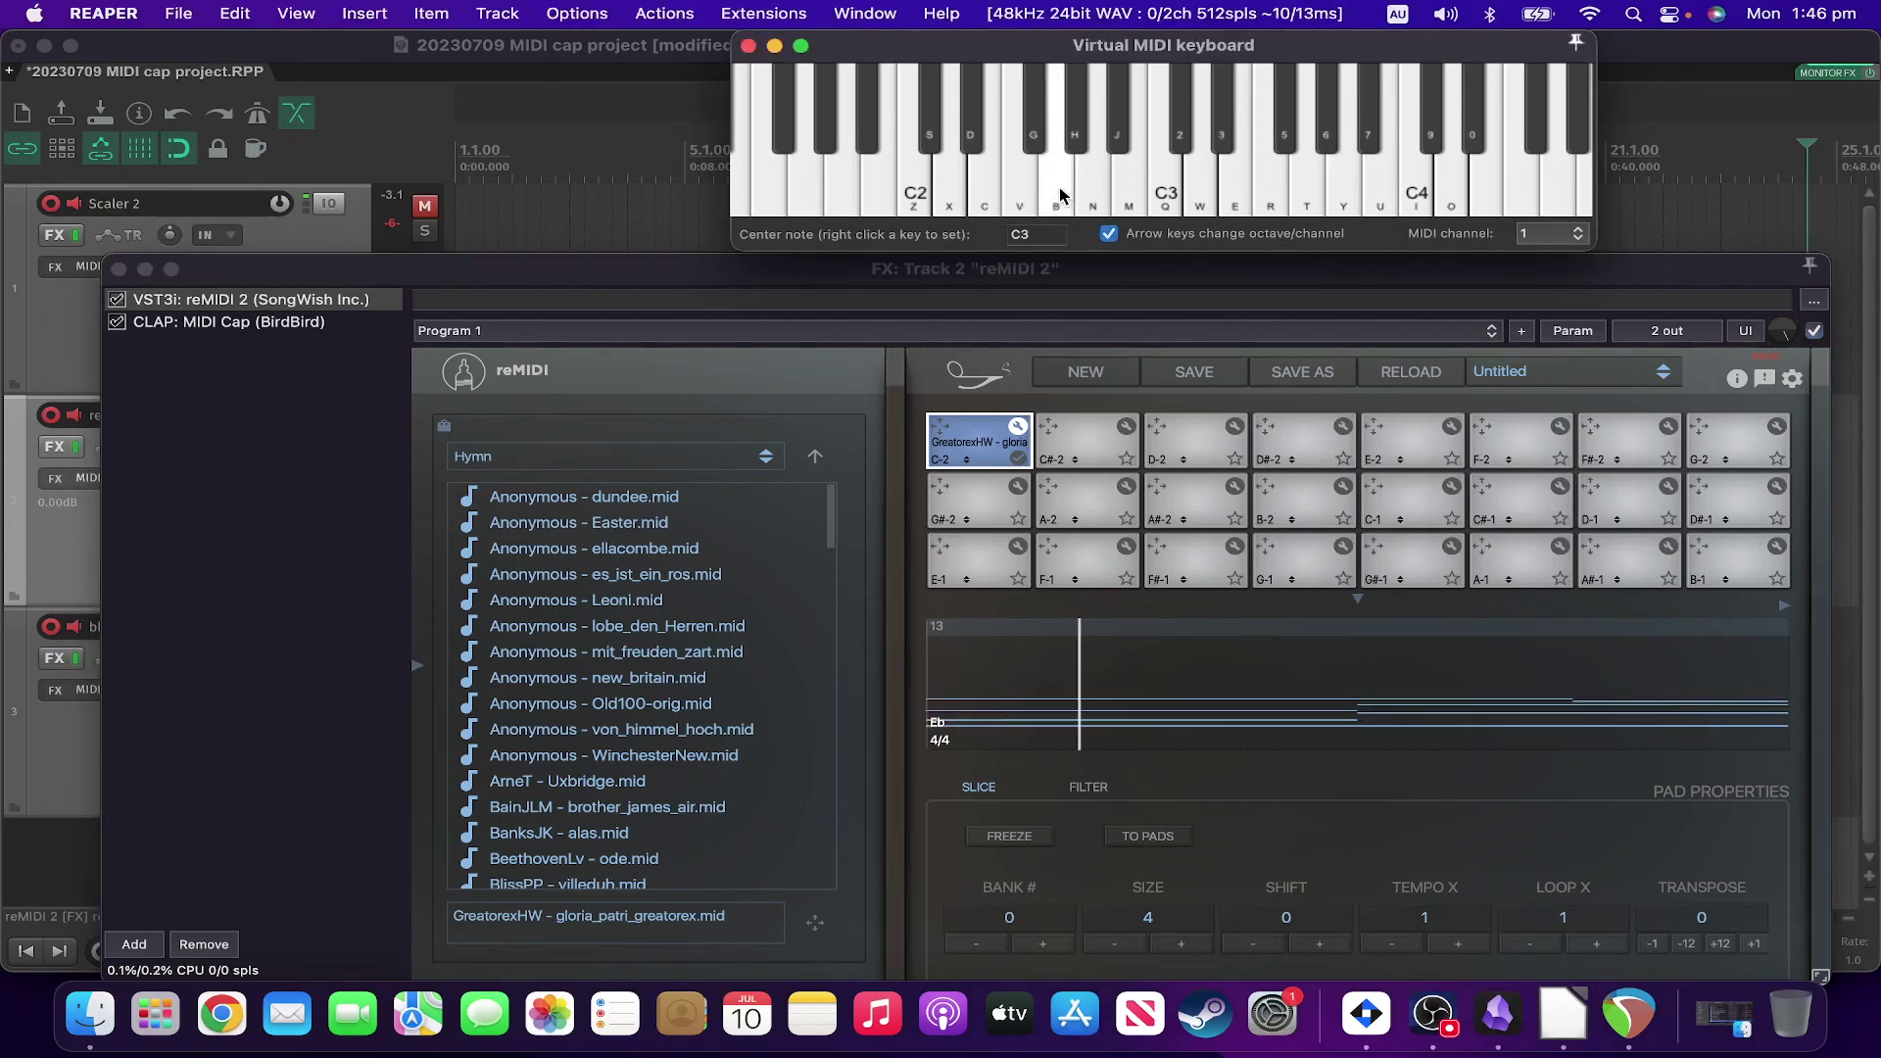
click(1166, 172)
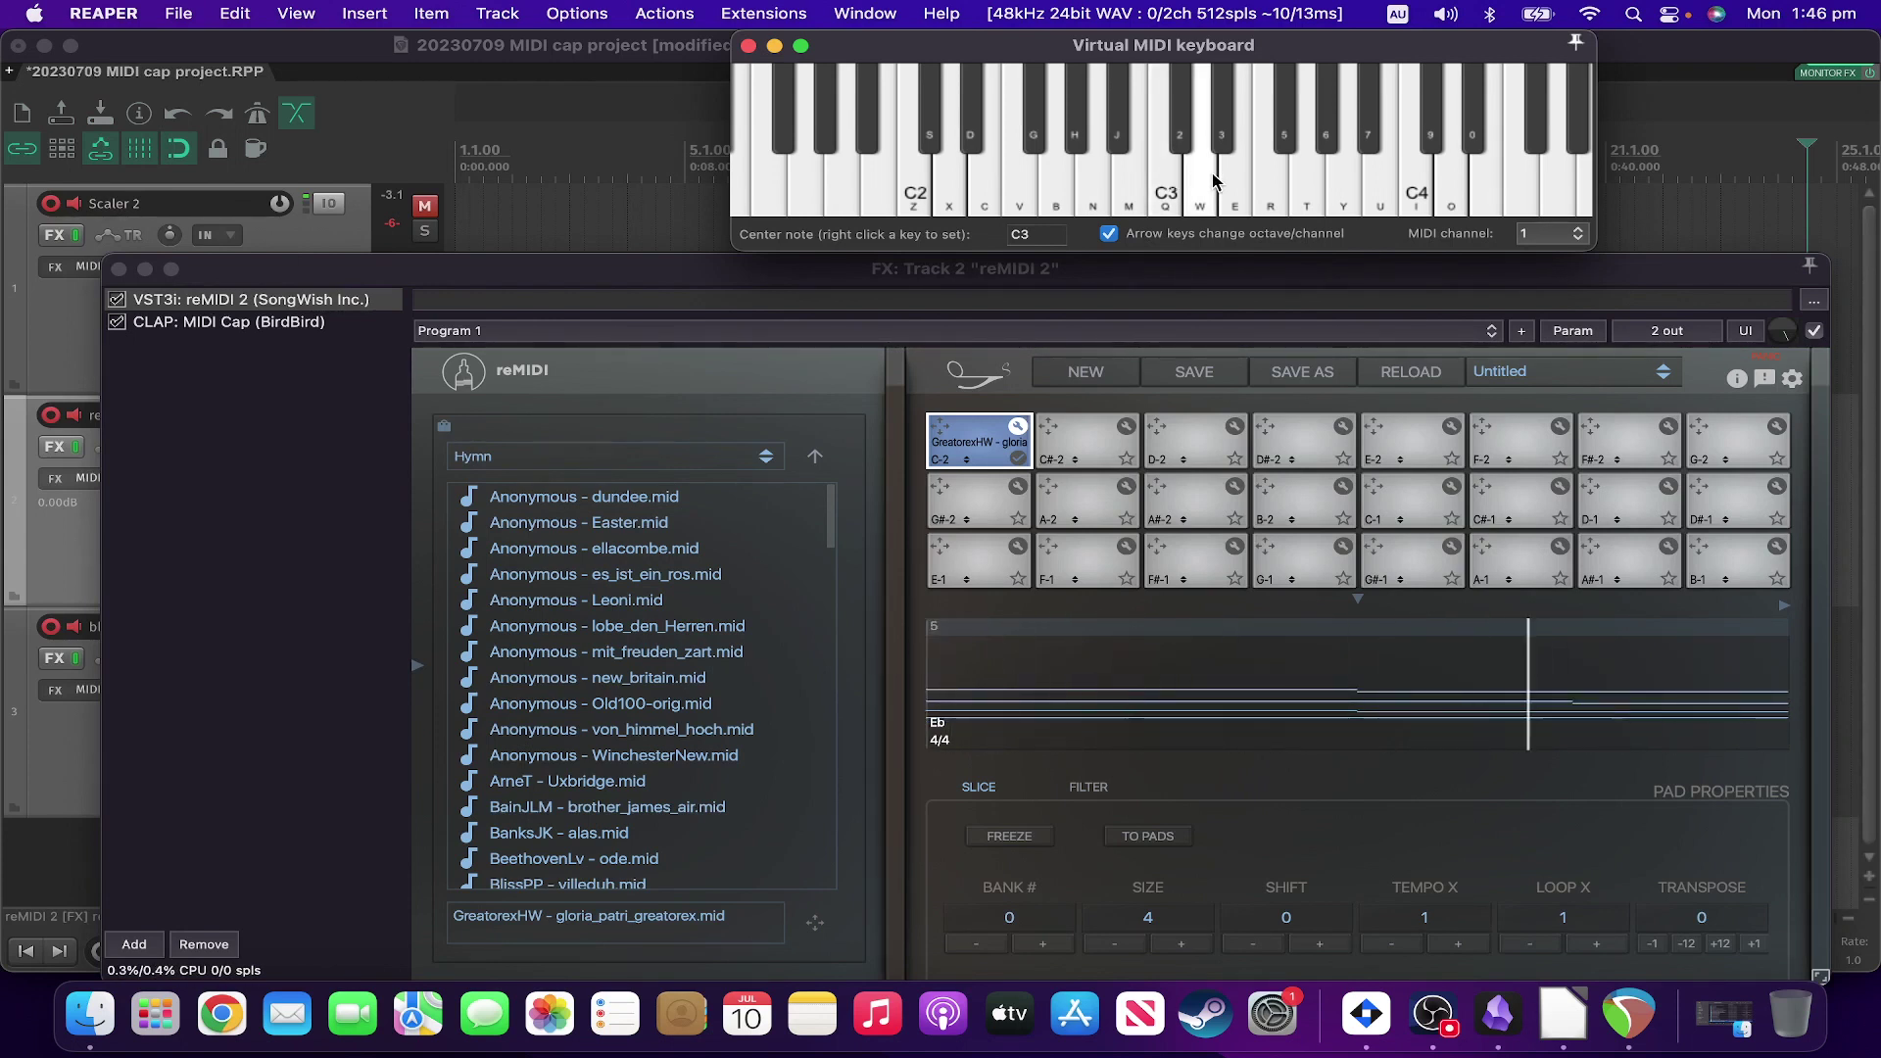
click(1343, 189)
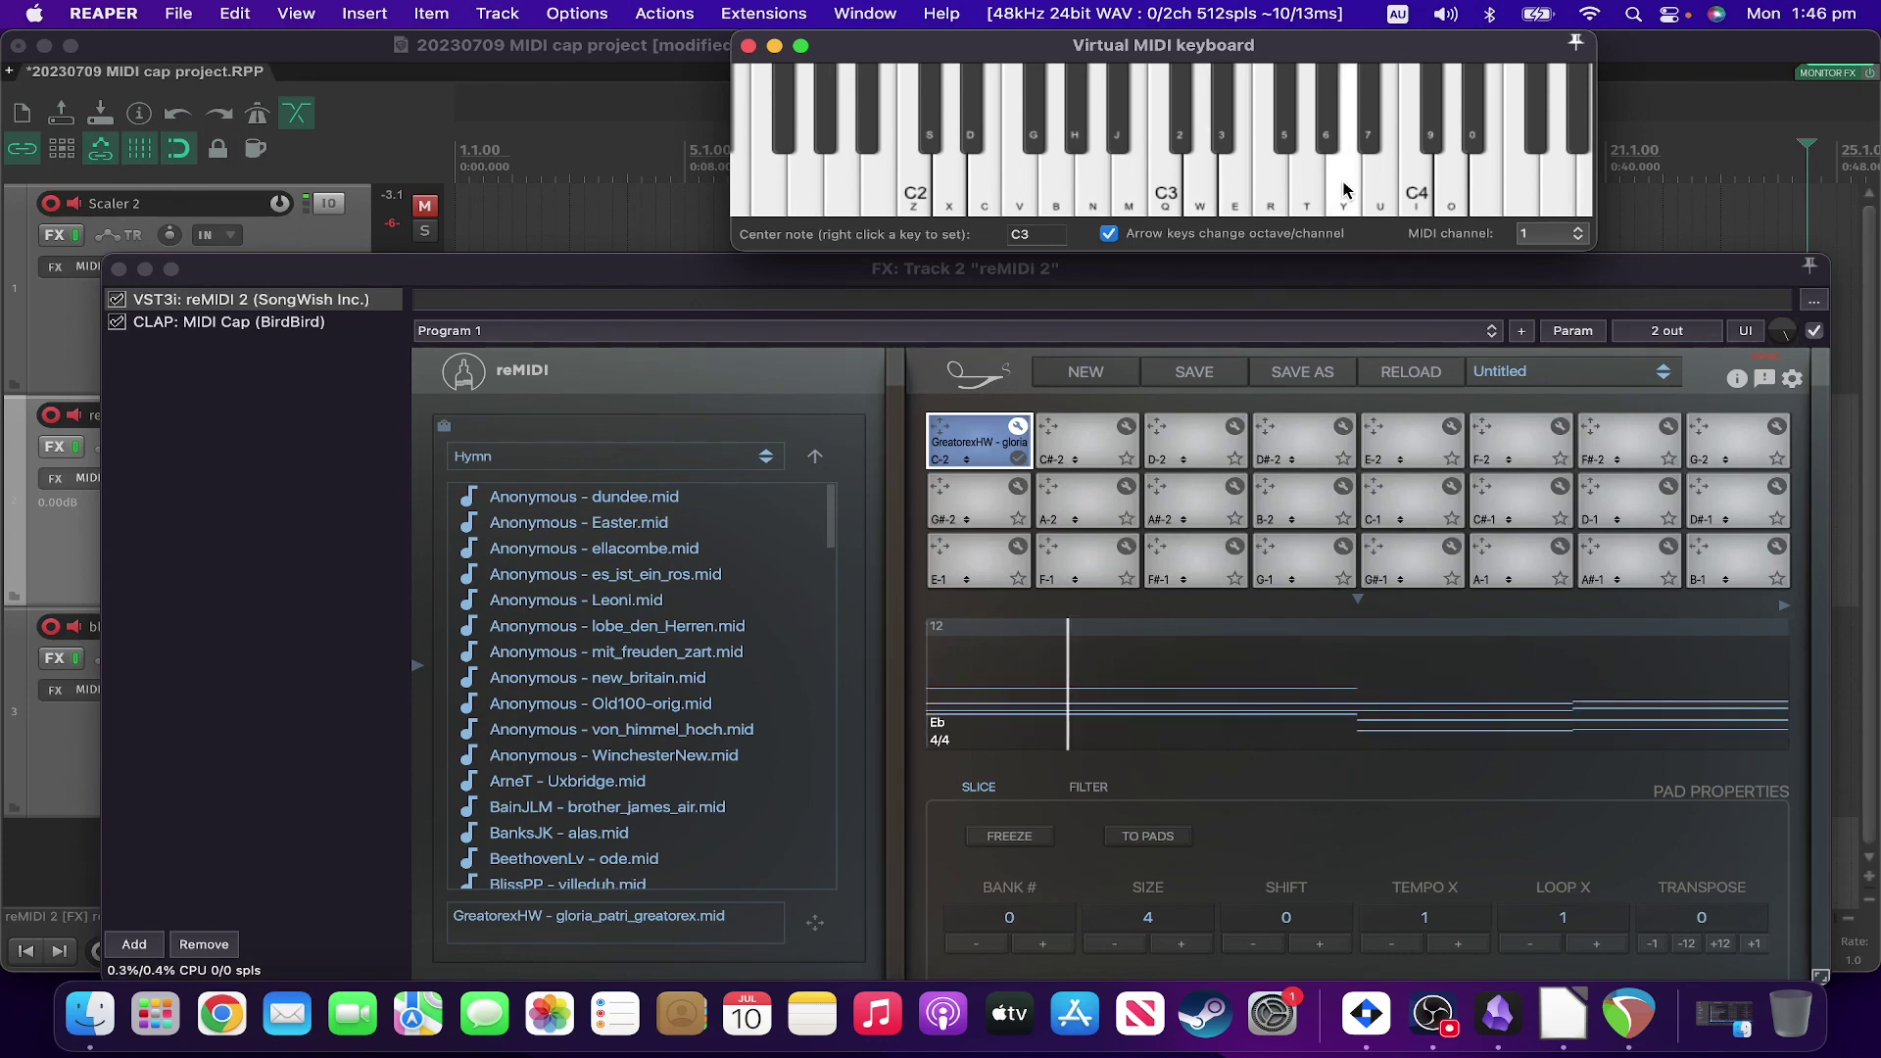
click(1343, 189)
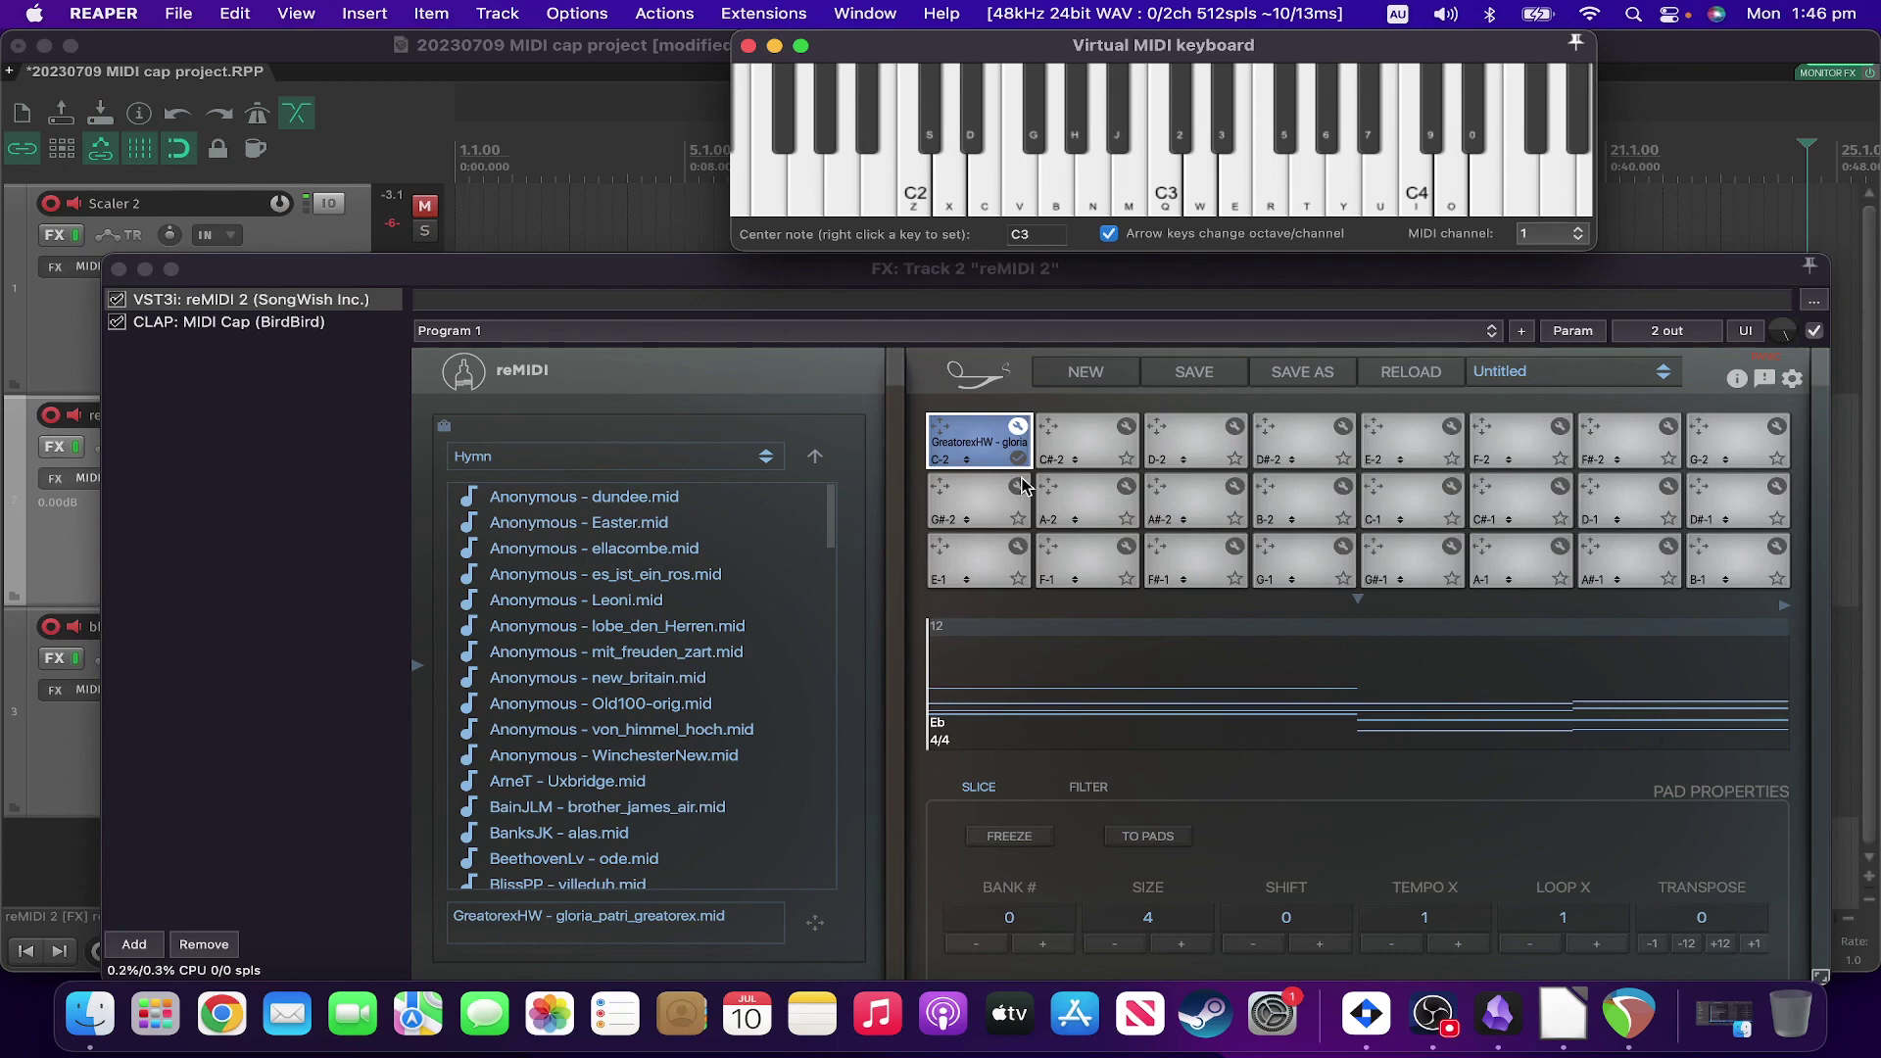
click(299, 326)
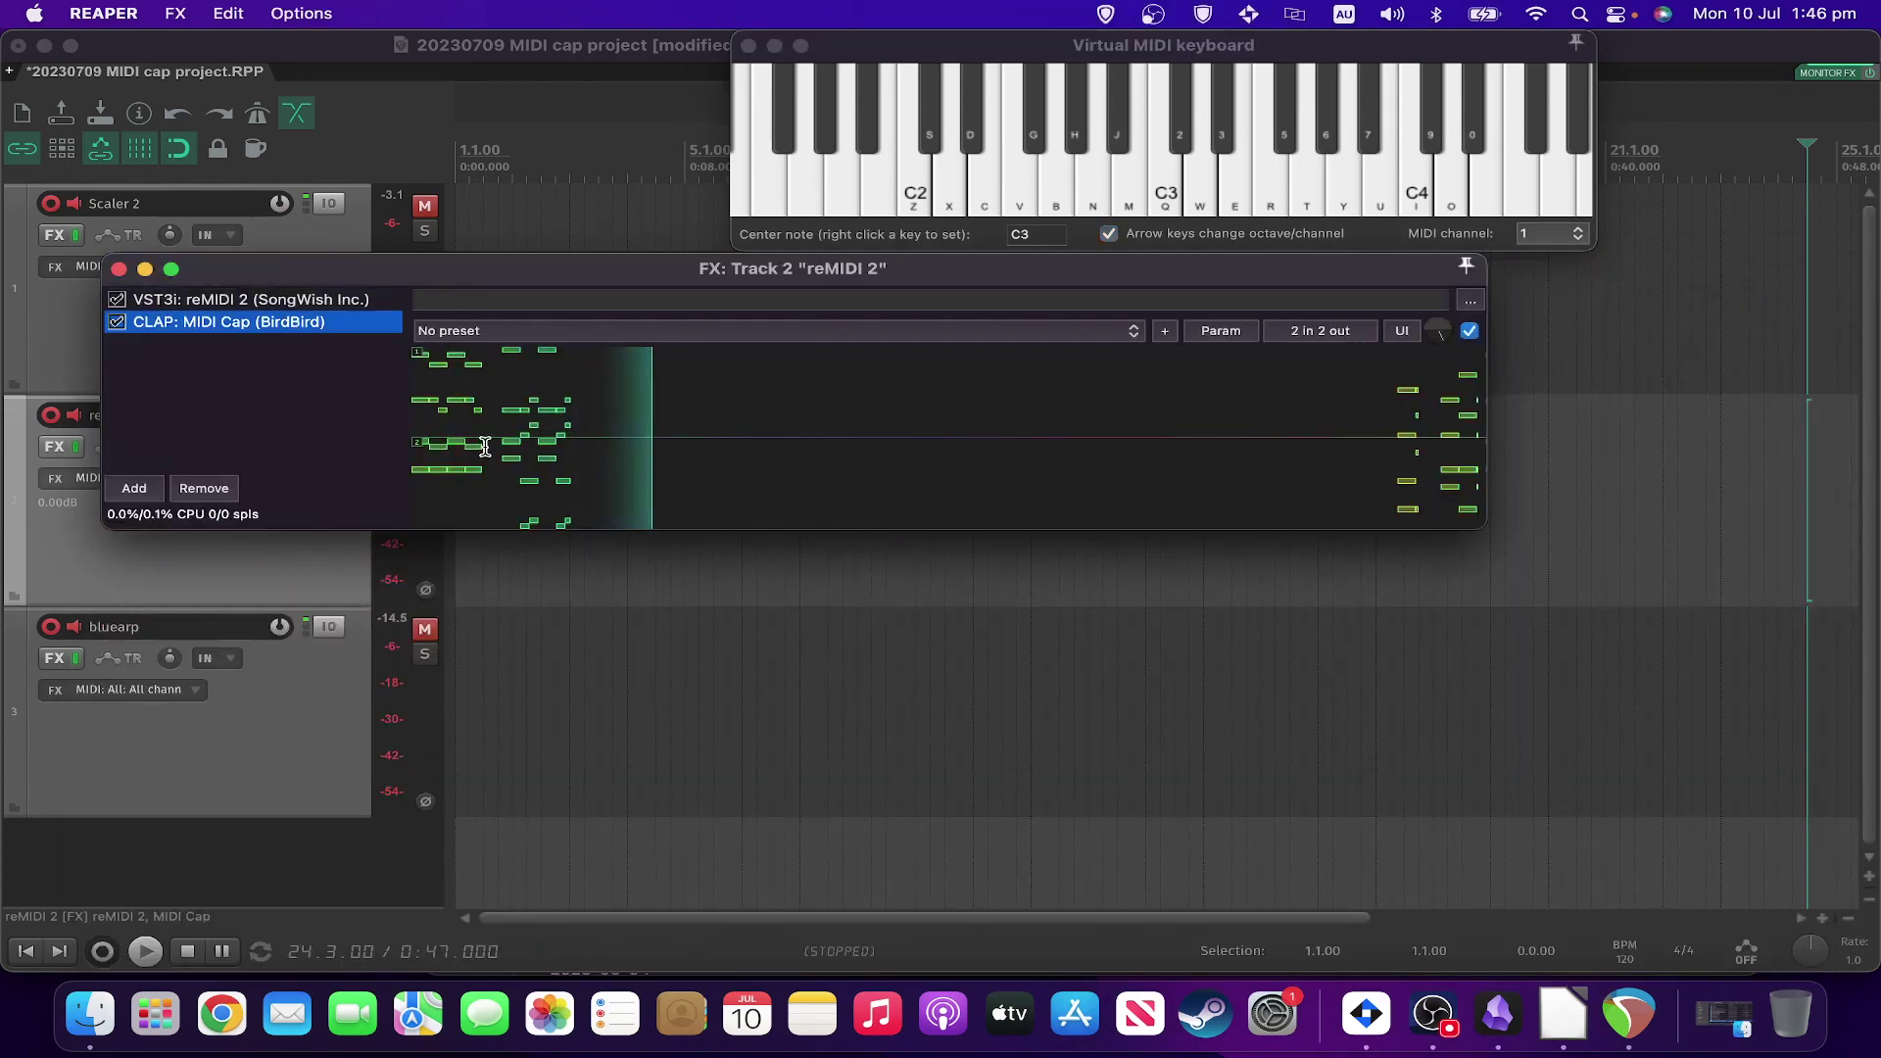
Step: Select a stretch of the captured hymn notes in MIDI Cap, then return to reMIDI 2
drag(490, 443, 577, 454)
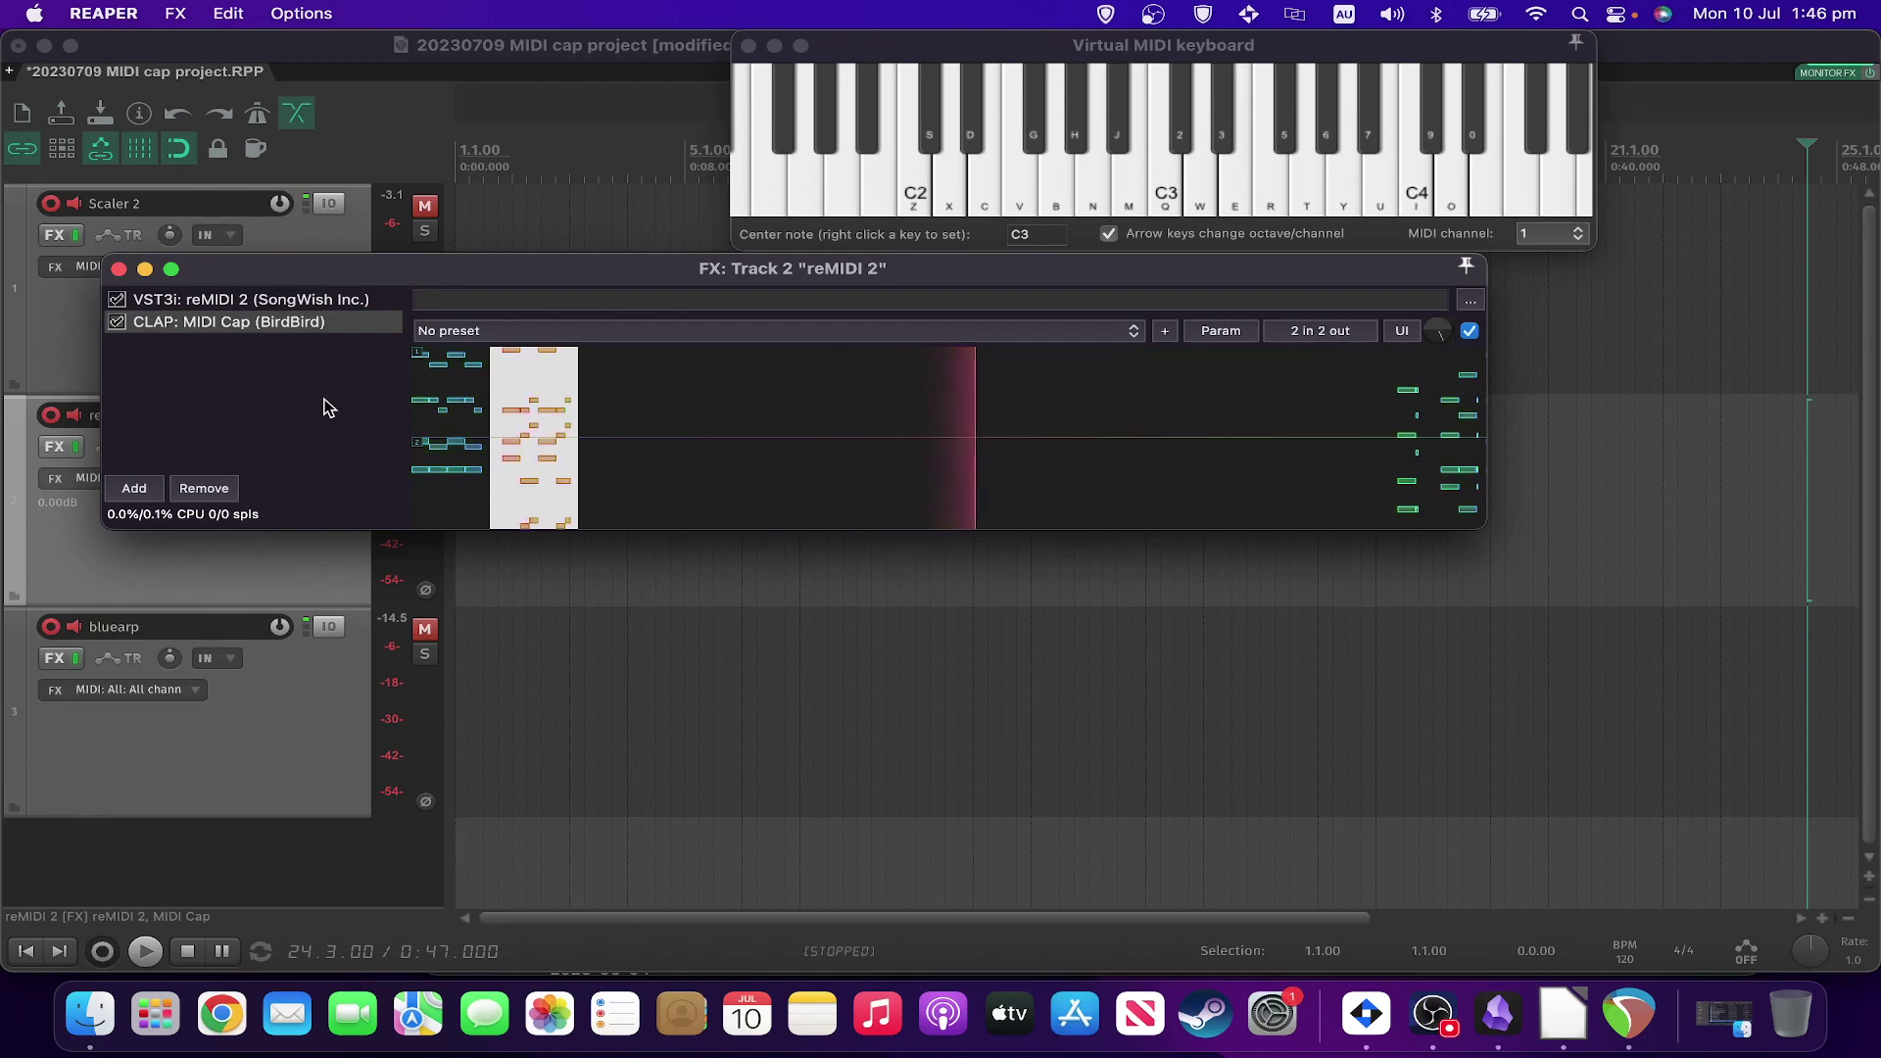
click(321, 308)
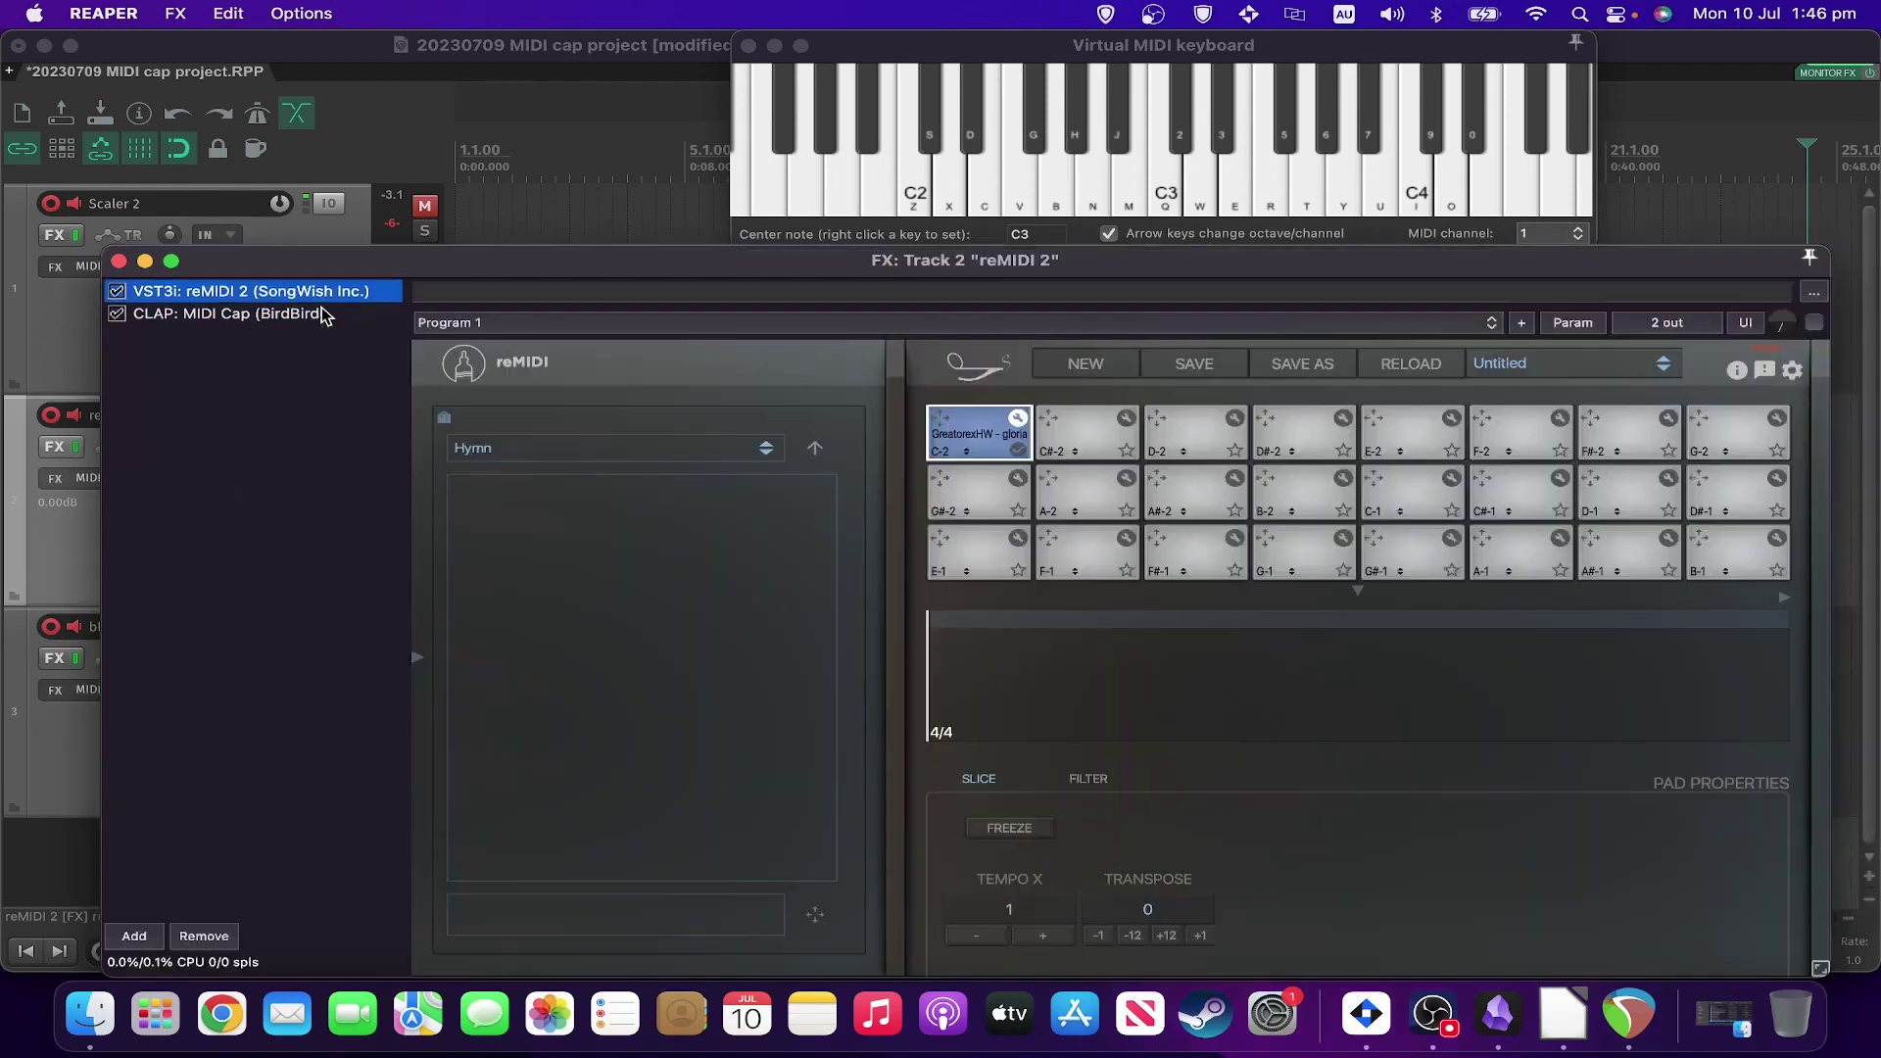